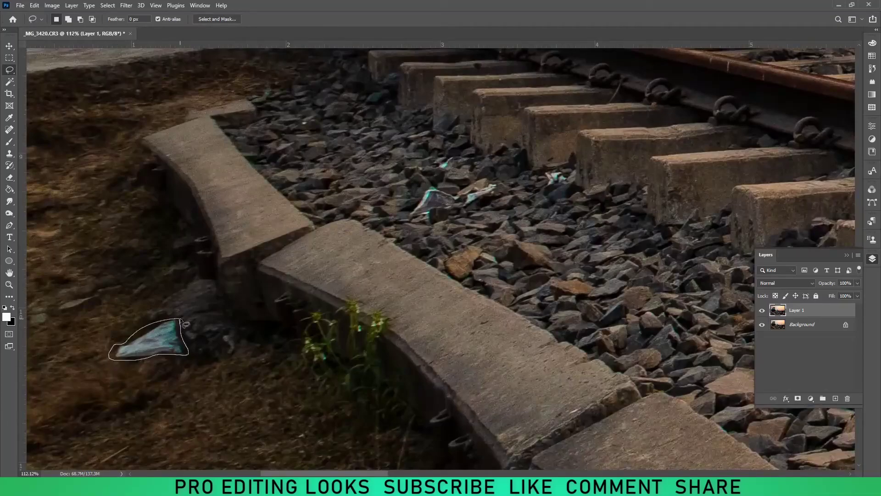
# Step: Content-Aware fill the outlined plastic bag on the verge
pyautogui.click(34, 5)
pyautogui.click(51, 158)
pyautogui.click(694, 127)
pyautogui.scroll(-3, 292, 330)
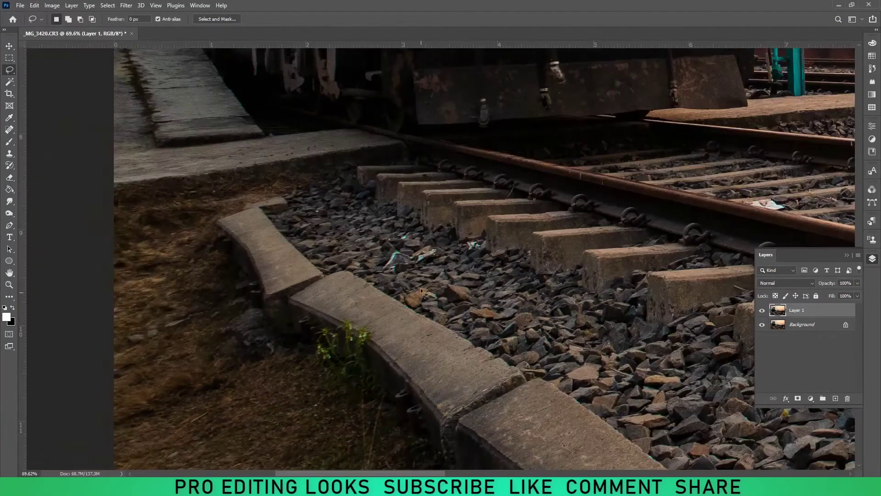
pyautogui.scroll(6, 420, 287)
# Step: Remove the plastic bag among the ballast stones with Content-Aware Fill and deselect
pyautogui.moveTo(432, 252)
pyautogui.mouseDown()
pyautogui.moveTo(317, 258)
pyautogui.moveTo(431, 251)
pyautogui.mouseUp()
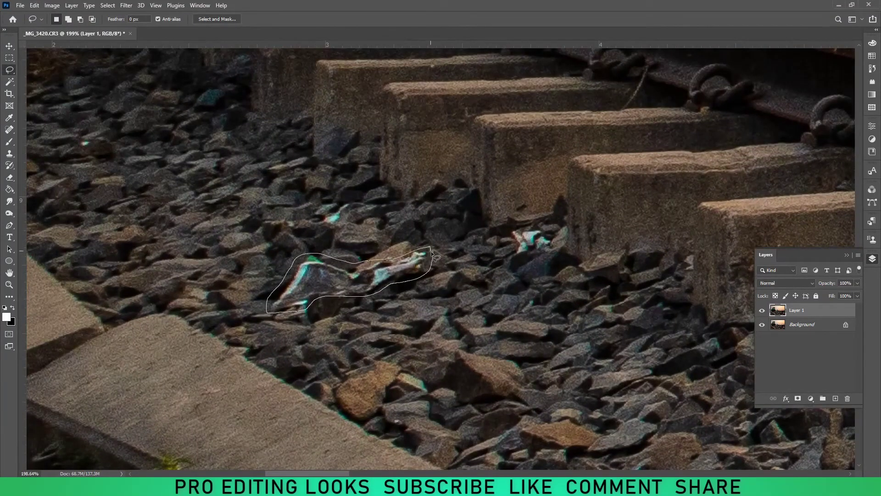
pyautogui.click(34, 5)
pyautogui.click(51, 157)
pyautogui.click(694, 128)
pyautogui.hotkey('ctrl', 'd')
pyautogui.scroll(-5, 536, 297)
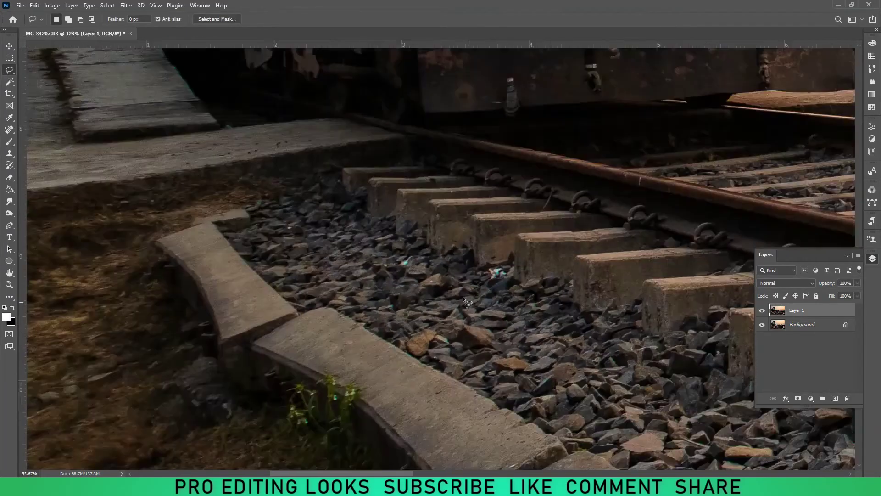
pyautogui.scroll(-3, 535, 298)
pyautogui.scroll(6, 233, 316)
pyautogui.scroll(3, 233, 317)
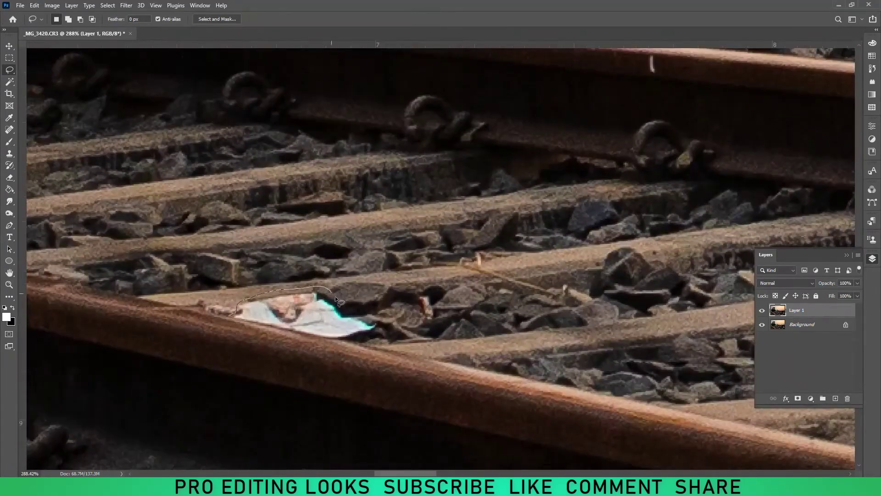
# Step: Erase the paper scrap beside the rail with Content-Aware Fill
pyautogui.moveTo(233, 317); pyautogui.dragTo(232, 317)
pyautogui.click(35, 5)
pyautogui.click(50, 157)
pyautogui.click(695, 127)
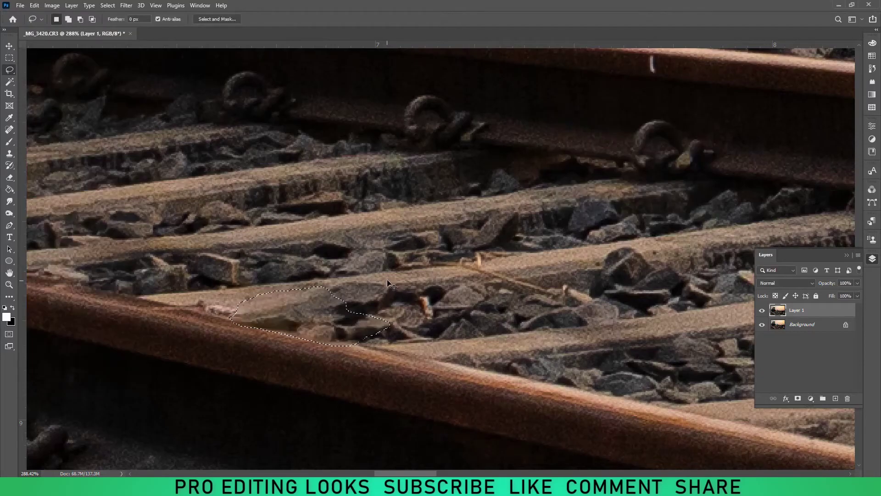
pyautogui.scroll(-5, 698, 367)
pyautogui.scroll(-4, 698, 367)
pyautogui.scroll(-1, 698, 367)
# Step: Duplicate the cleaned layer into Layer 1 copy
pyautogui.press('v')
pyautogui.scroll(1, 437, 175)
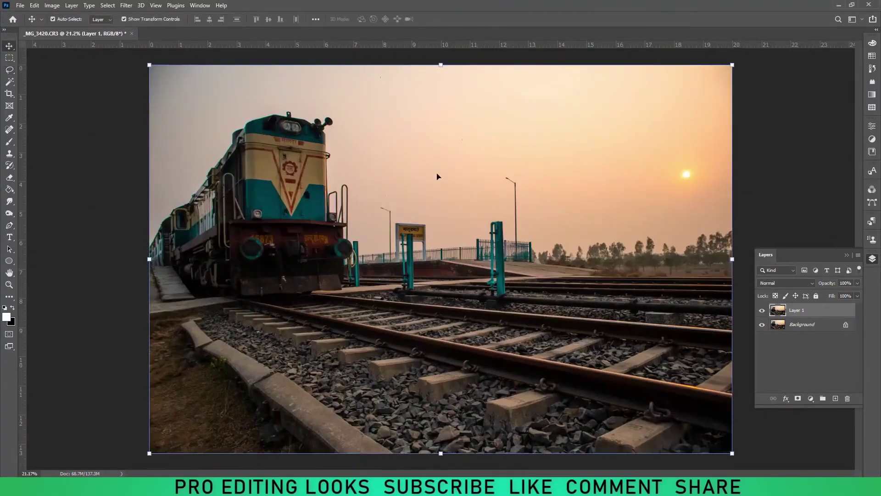
pyautogui.scroll(3, 436, 175)
pyautogui.scroll(5, 647, 270)
pyautogui.scroll(-5, 526, 363)
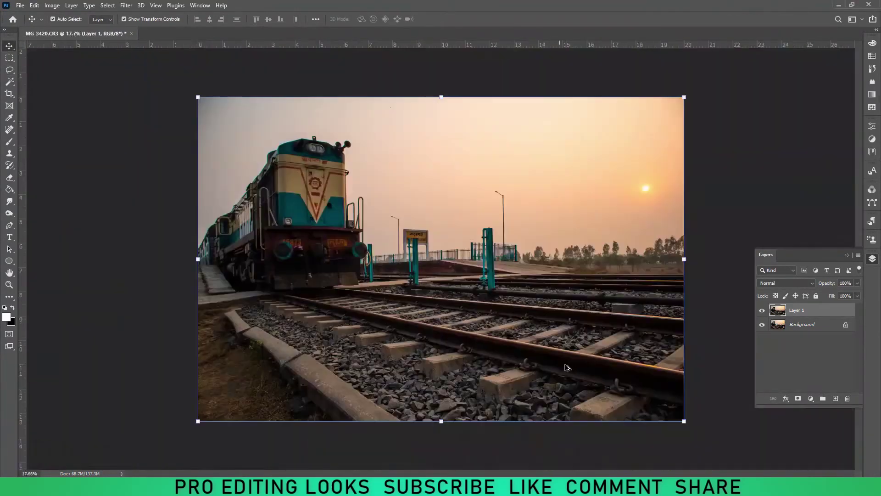
pyautogui.hotkey('ctrl', 'j')
pyautogui.scroll(1, 581, 343)
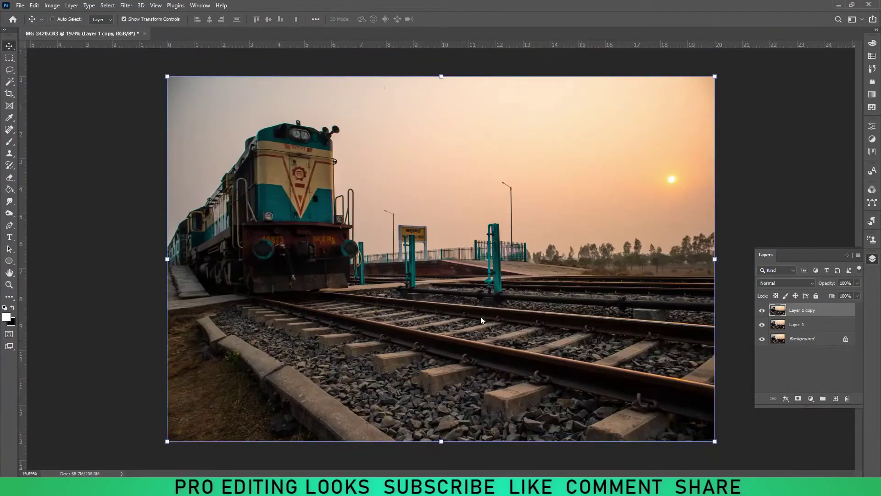
# Step: Apply Camera Raw to the copy: Contrast +43, Blacks +8, Clarity +20, Vibrance +40
pyautogui.hotkey('shift', 'ctrl', 'a')
pyautogui.moveTo(797, 214)
pyautogui.mouseDown()
pyautogui.moveTo(819, 214)
pyautogui.moveTo(794, 200)
pyautogui.moveTo(759, 223)
pyautogui.moveTo(811, 241)
pyautogui.moveTo(820, 256)
pyautogui.moveTo(807, 255)
pyautogui.moveTo(801, 269)
pyautogui.mouseUp()
pyautogui.moveTo(797, 305); pyautogui.dragTo(807, 306)
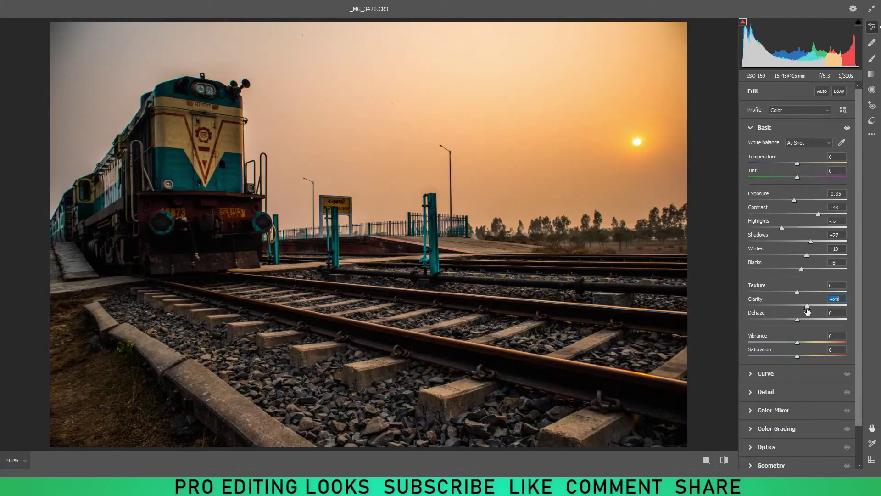
pyautogui.moveTo(797, 342); pyautogui.dragTo(817, 342)
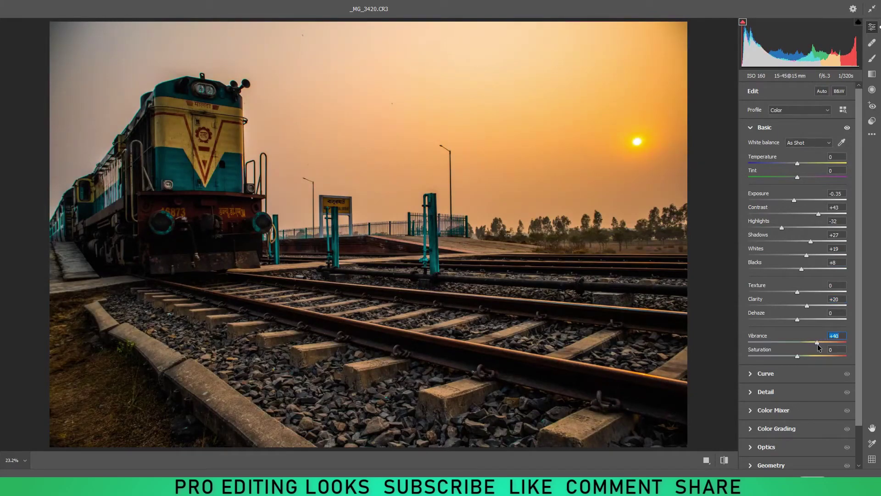
pyautogui.click(849, 481)
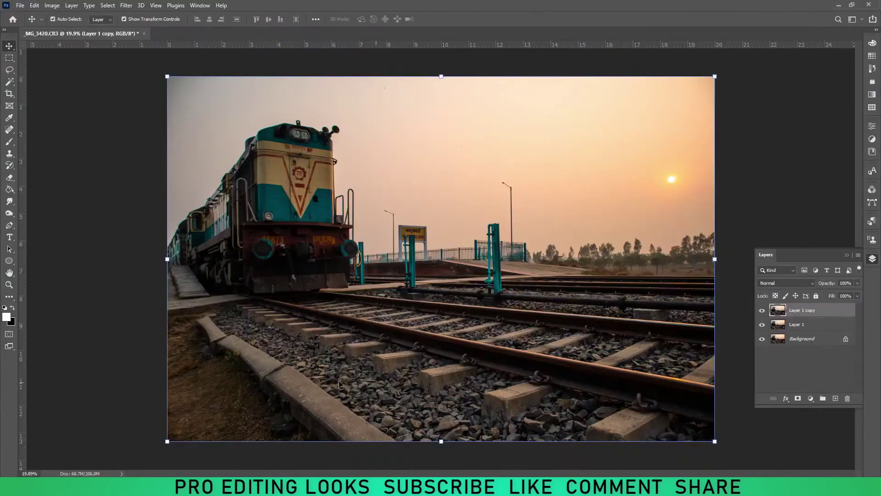
# Step: Launch the Luminar AI plugin from the Filter menu for Layer 1 copy
pyautogui.scroll(1, 492, 298)
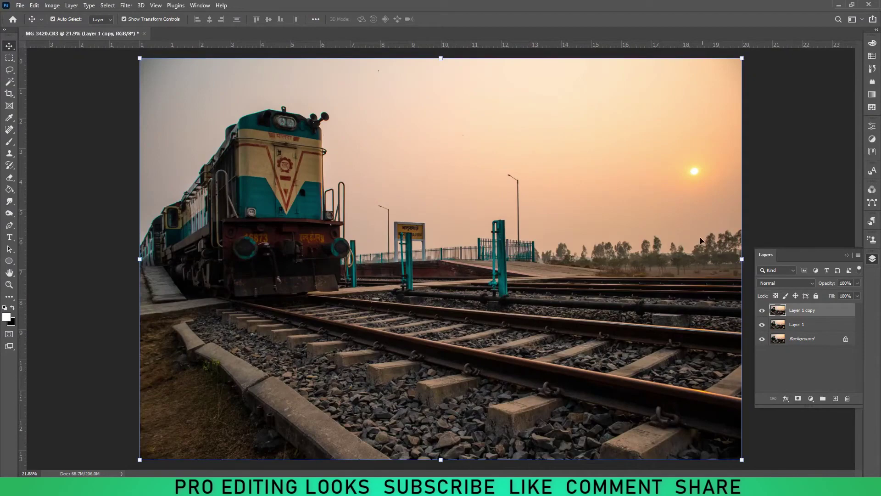
pyautogui.click(126, 5)
pyautogui.click(257, 240)
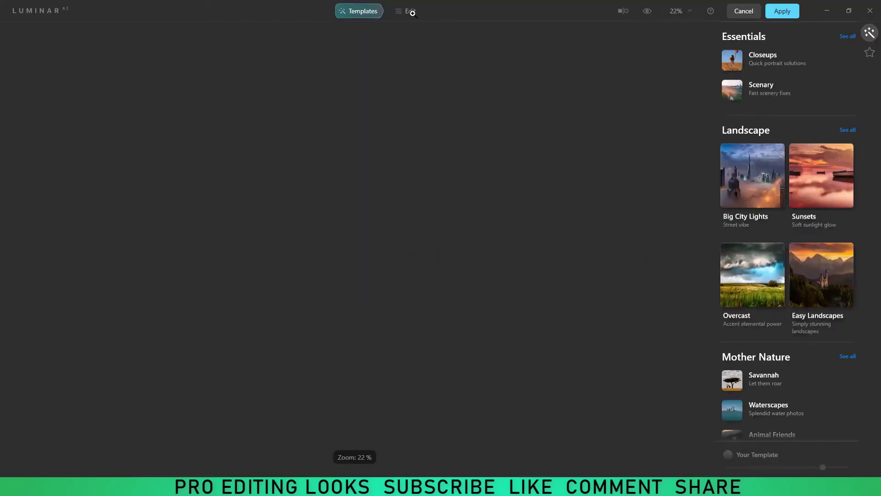
# Step: Preview Big City Lights templates: Frosty, City Thrills, B&W Streets and Street Theater
pyautogui.click(410, 11)
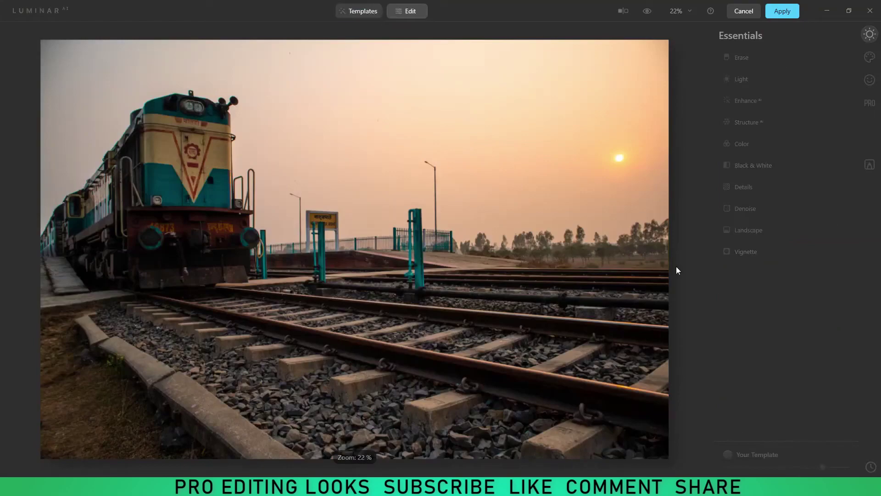
pyautogui.click(758, 191)
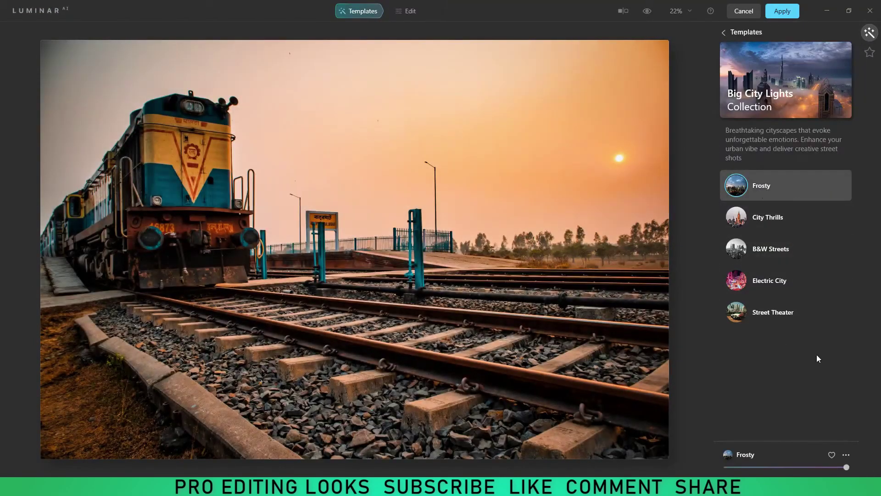
pyautogui.click(767, 220)
pyautogui.click(770, 252)
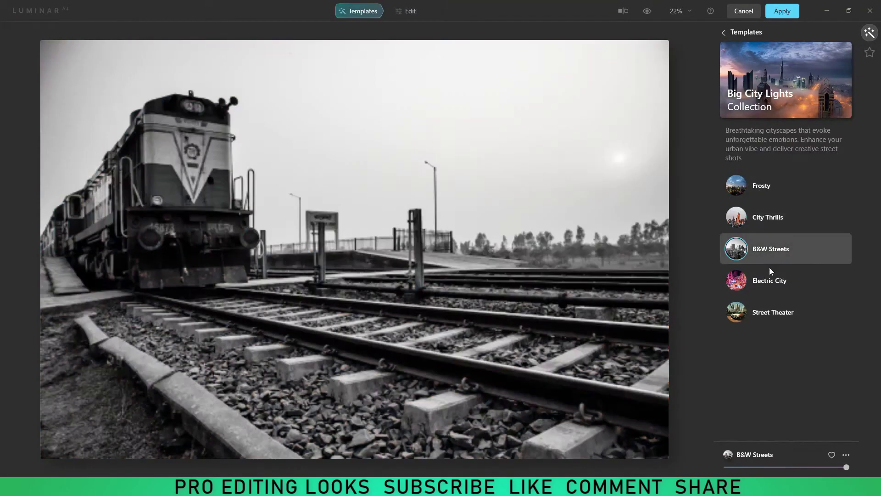
pyautogui.click(772, 310)
pyautogui.click(766, 187)
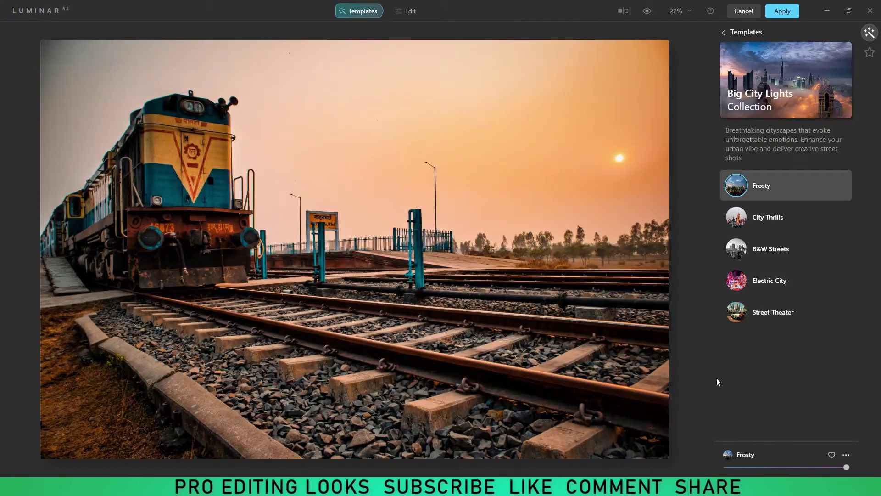
# Step: Try Argent, Hyperdrive and Impact sunsets, then apply Toscana and return to Photoshop
pyautogui.click(724, 33)
pyautogui.click(822, 294)
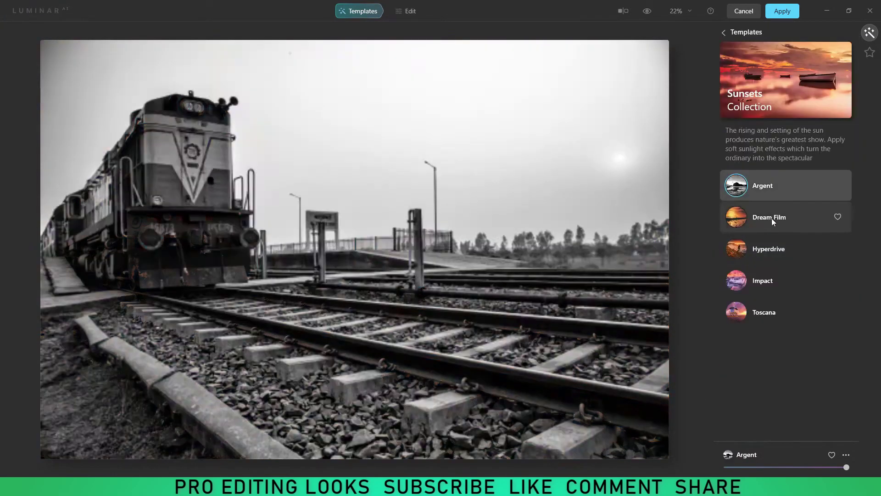
pyautogui.click(770, 249)
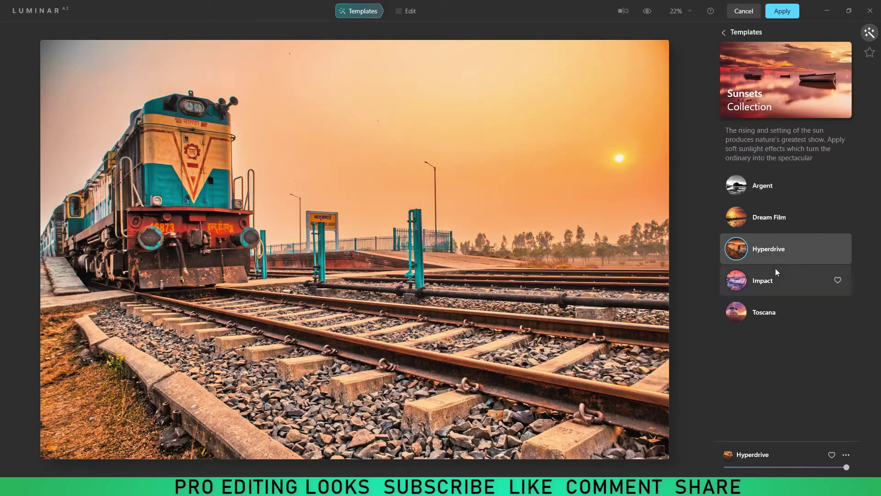
pyautogui.click(776, 268)
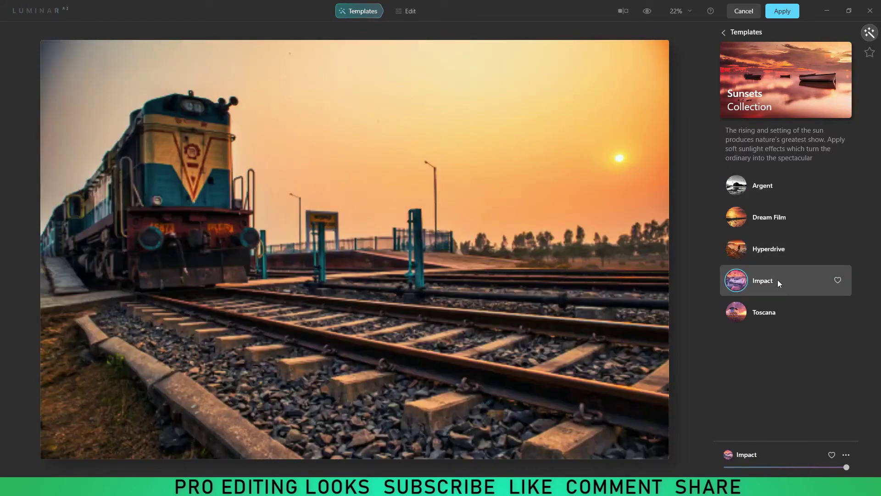
pyautogui.click(770, 315)
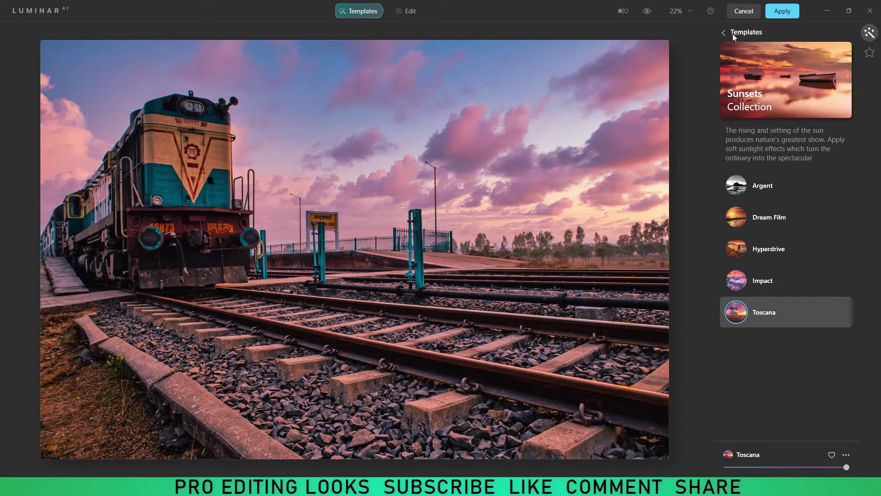
pyautogui.click(791, 12)
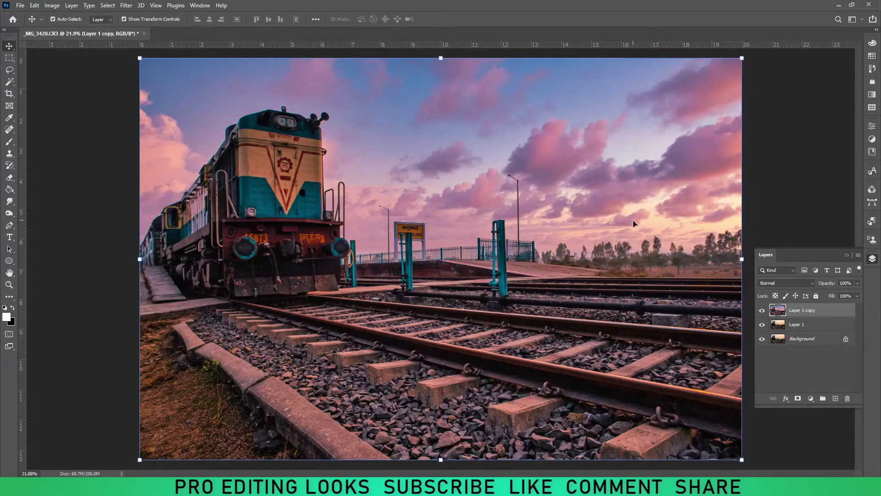
# Step: Hide Layer 1 copy to compare the pink-sky result with the original
pyautogui.click(763, 311)
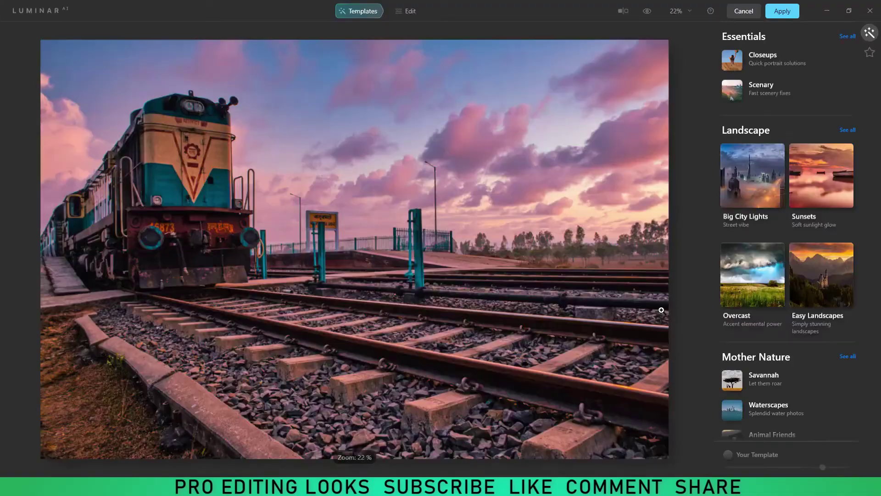
# Step: Set Light to exposure -0.51, smart contrast 63, highlights -26, shadows 76
pyautogui.click(407, 11)
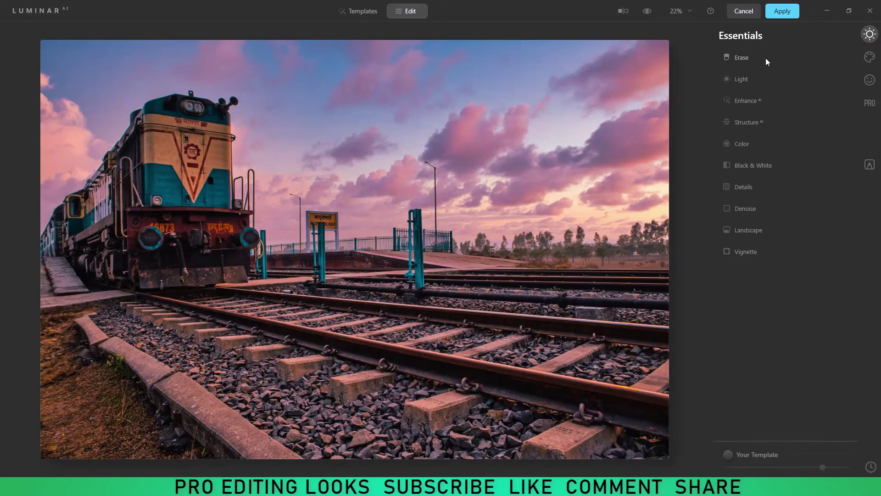
pyautogui.click(753, 79)
pyautogui.moveTo(786, 169)
pyautogui.mouseDown()
pyautogui.moveTo(825, 190)
pyautogui.moveTo(776, 209)
pyautogui.moveTo(802, 230)
pyautogui.mouseUp()
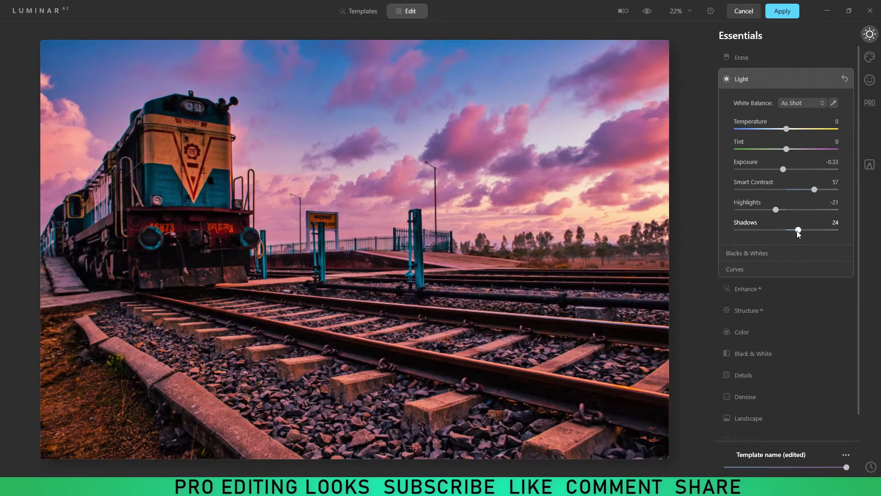
pyautogui.moveTo(798, 230); pyautogui.dragTo(816, 229)
pyautogui.moveTo(783, 170)
pyautogui.mouseDown()
pyautogui.moveTo(803, 189)
pyautogui.moveTo(819, 189)
pyautogui.mouseUp()
pyautogui.moveTo(776, 210); pyautogui.dragTo(774, 210)
pyautogui.moveTo(816, 230); pyautogui.dragTo(825, 230)
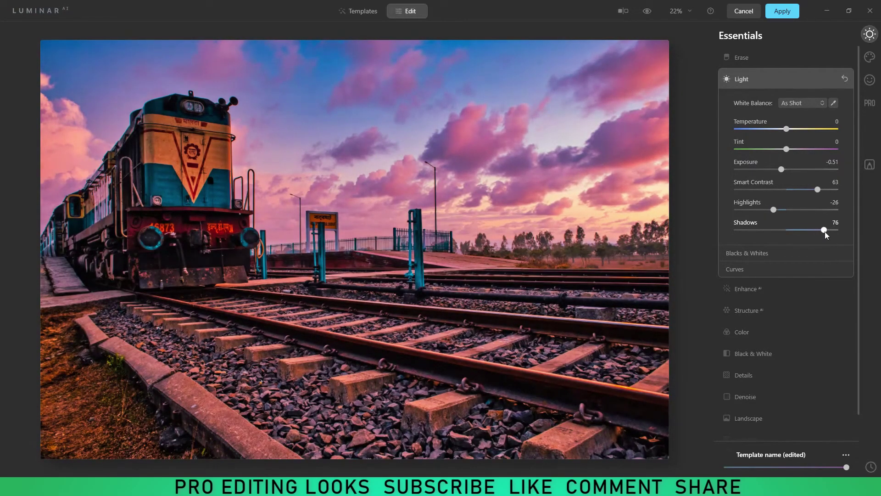
# Step: Raise Sky Enhancer in Enhance AI to 21
pyautogui.click(780, 82)
pyautogui.click(775, 100)
pyautogui.moveTo(737, 132)
pyautogui.mouseDown()
pyautogui.moveTo(772, 131)
pyautogui.moveTo(722, 136)
pyautogui.moveTo(782, 131)
pyautogui.moveTo(734, 138)
pyautogui.moveTo(776, 156)
pyautogui.moveTo(814, 160)
pyautogui.moveTo(759, 147)
pyautogui.moveTo(750, 135)
pyautogui.moveTo(787, 153)
pyautogui.moveTo(828, 155)
pyautogui.moveTo(746, 152)
pyautogui.moveTo(766, 173)
pyautogui.moveTo(765, 152)
pyautogui.moveTo(822, 155)
pyautogui.moveTo(775, 152)
pyautogui.moveTo(785, 153)
pyautogui.mouseUp()
# Step: Raise Color vibrance, testing saturation and resetting it to 0
pyautogui.click(777, 180)
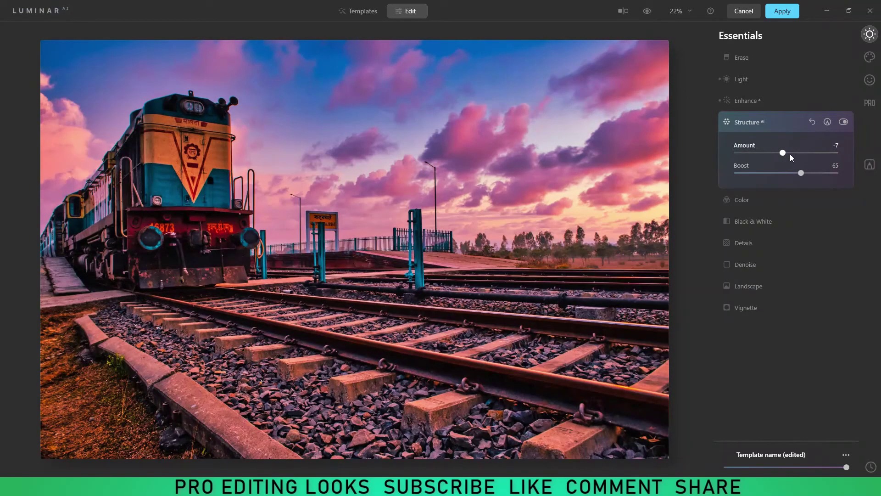
pyautogui.click(799, 196)
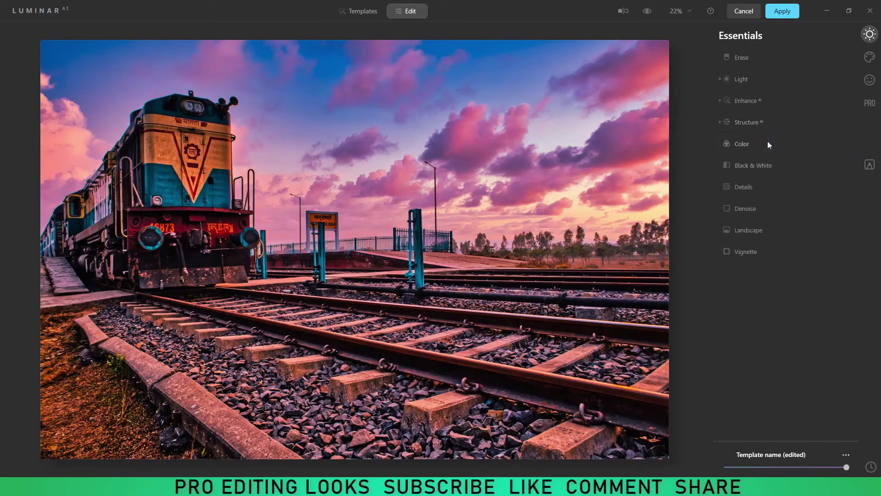
pyautogui.moveTo(786, 195)
pyautogui.mouseDown()
pyautogui.moveTo(804, 195)
pyautogui.moveTo(805, 179)
pyautogui.moveTo(789, 194)
pyautogui.mouseUp()
pyautogui.doubleClick(805, 179)
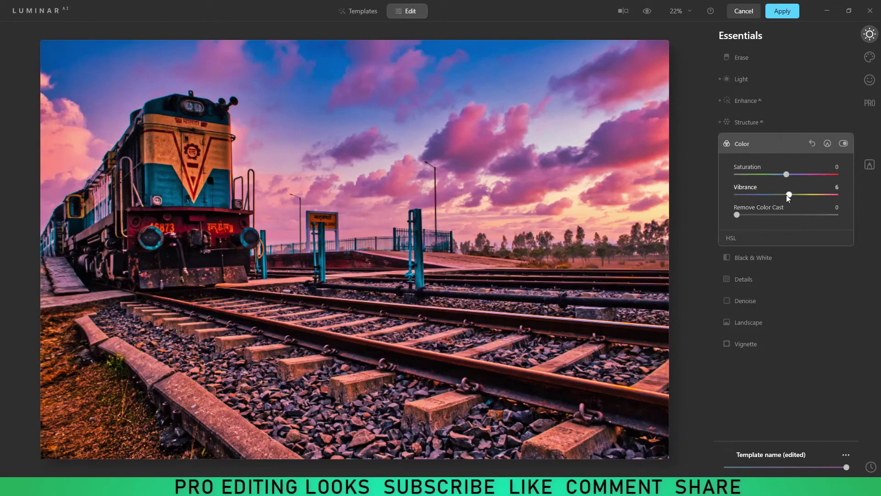
pyautogui.moveTo(788, 194); pyautogui.dragTo(795, 195)
# Step: Dehaze the scene to 57 in the Landscape panel
pyautogui.click(780, 144)
pyautogui.click(767, 186)
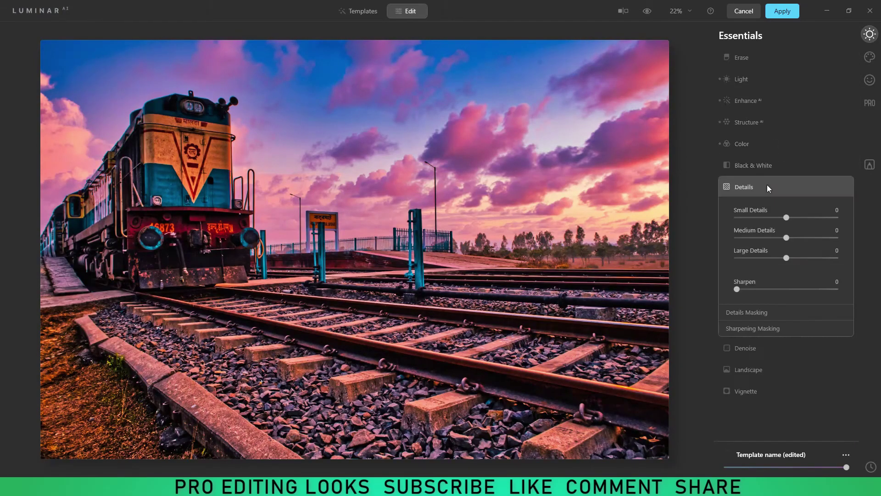
pyautogui.click(766, 185)
pyautogui.click(767, 241)
pyautogui.moveTo(737, 260)
pyautogui.mouseDown()
pyautogui.moveTo(793, 260)
pyautogui.moveTo(745, 260)
pyautogui.moveTo(804, 281)
pyautogui.moveTo(748, 281)
pyautogui.moveTo(759, 300)
pyautogui.moveTo(791, 301)
pyautogui.moveTo(713, 308)
pyautogui.mouseUp()
pyautogui.click(757, 229)
pyautogui.click(776, 251)
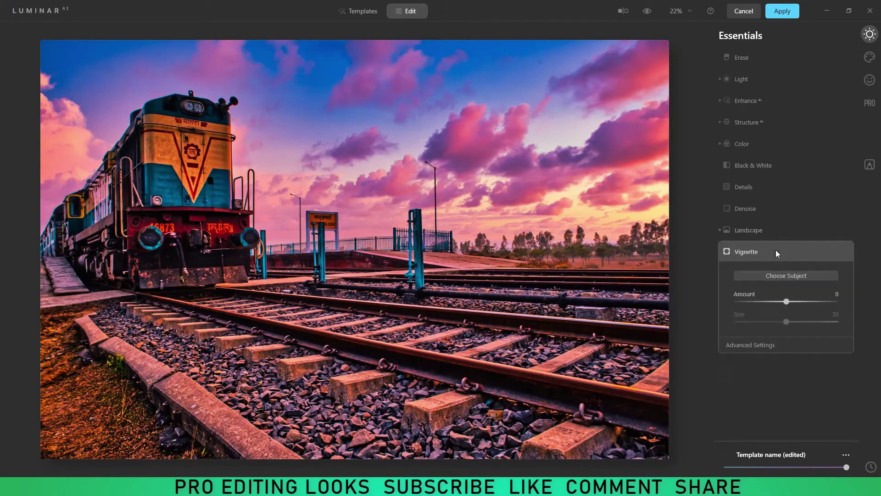
# Step: Add an Aurora 1 augmented sky object with warmth about 1, moved up-left
pyautogui.click(784, 248)
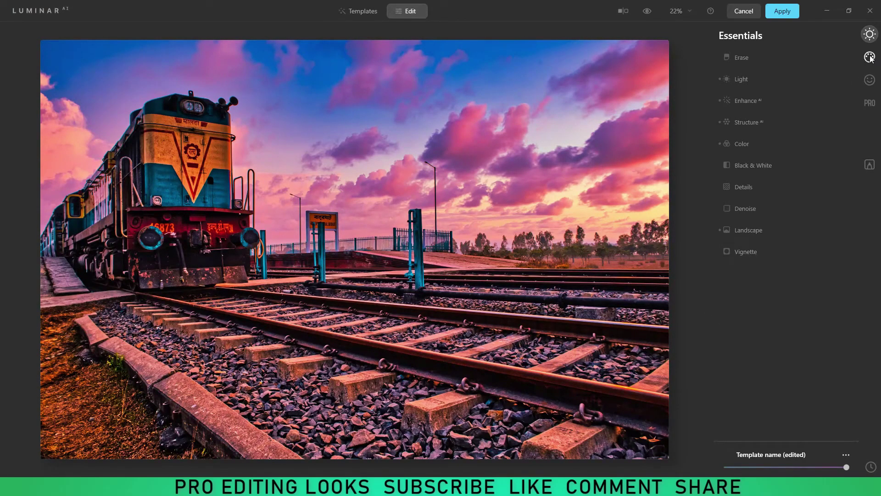
pyautogui.click(870, 57)
pyautogui.click(808, 79)
pyautogui.click(791, 103)
pyautogui.click(770, 150)
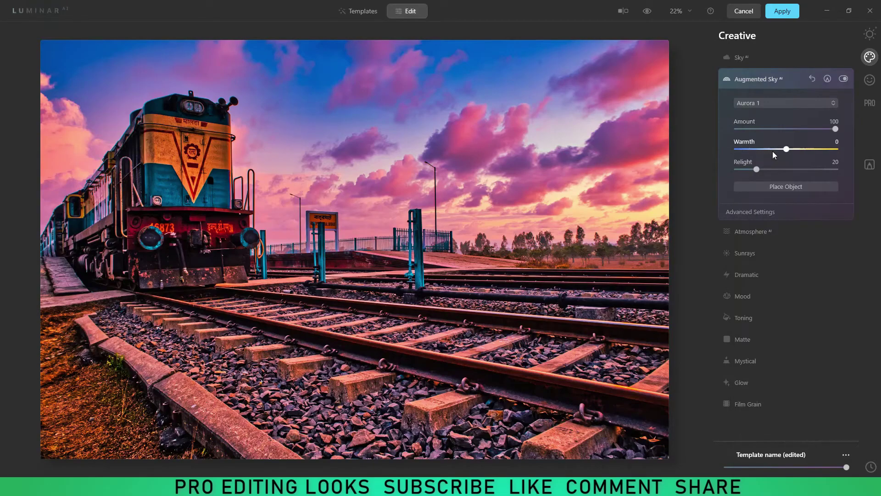
pyautogui.moveTo(786, 149)
pyautogui.mouseDown()
pyautogui.moveTo(819, 149)
pyautogui.moveTo(737, 148)
pyautogui.moveTo(787, 148)
pyautogui.mouseUp()
pyautogui.click(785, 187)
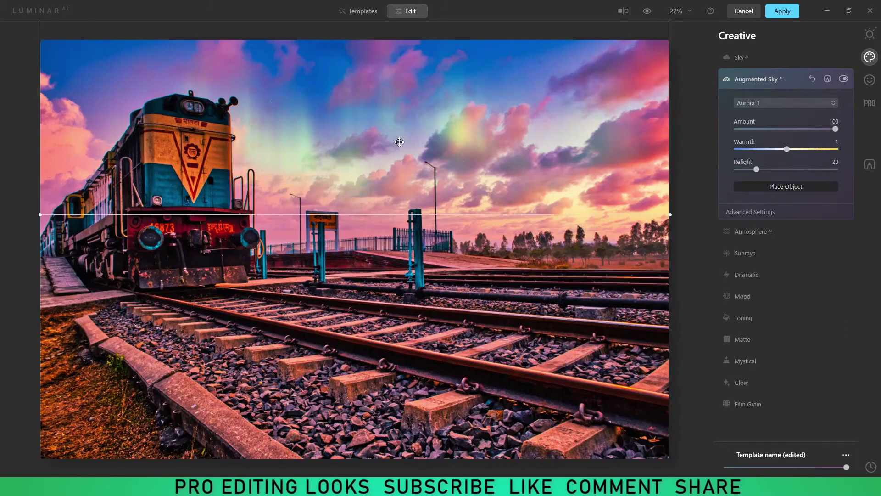
pyautogui.moveTo(391, 150)
pyautogui.mouseDown()
pyautogui.moveTo(388, 124)
pyautogui.moveTo(375, 133)
pyautogui.mouseUp()
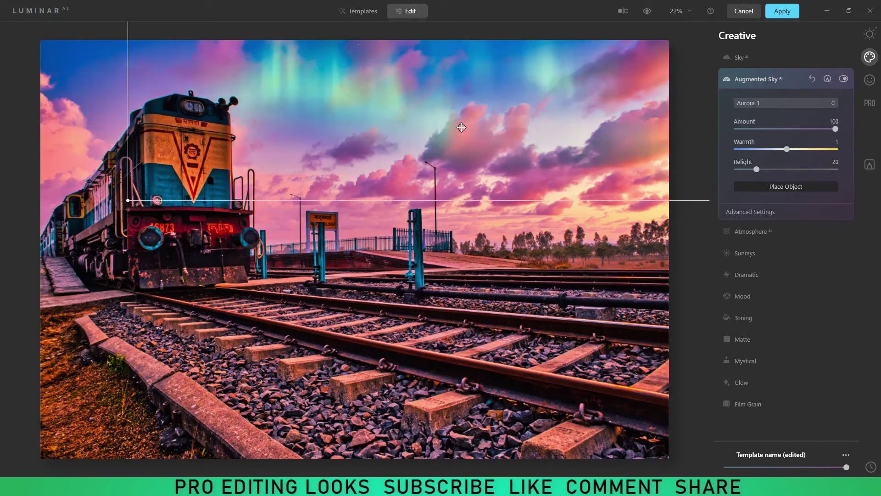
# Step: Try Balloon 1, Clouds 1, Fireworks 1 and Lightning 1 sky objects
pyautogui.click(786, 104)
pyautogui.click(771, 137)
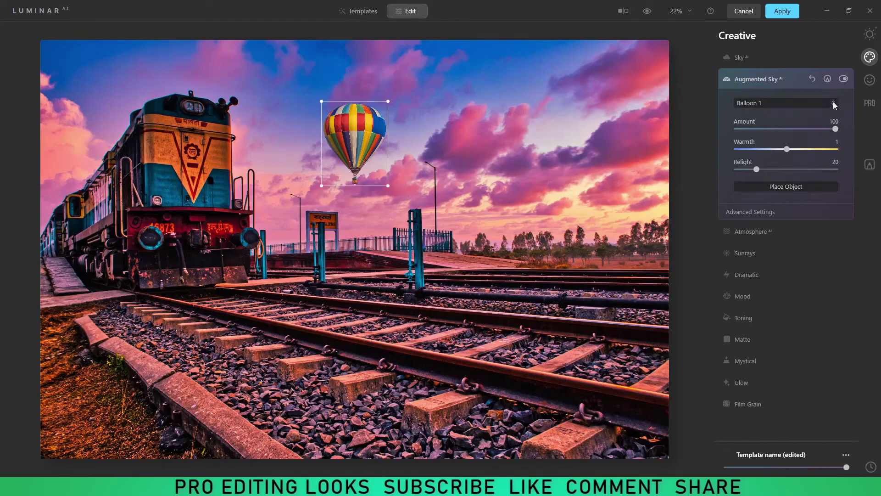
pyautogui.click(833, 104)
pyautogui.click(762, 168)
pyautogui.click(834, 103)
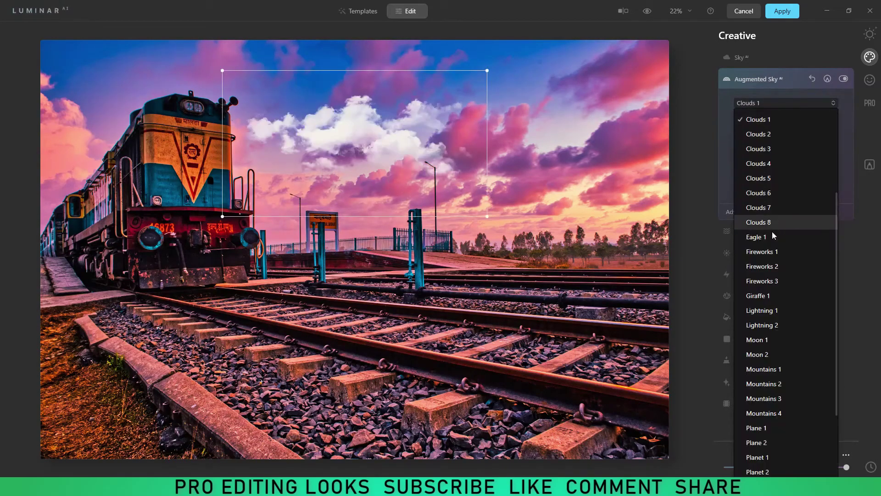
pyautogui.click(775, 251)
pyautogui.click(833, 104)
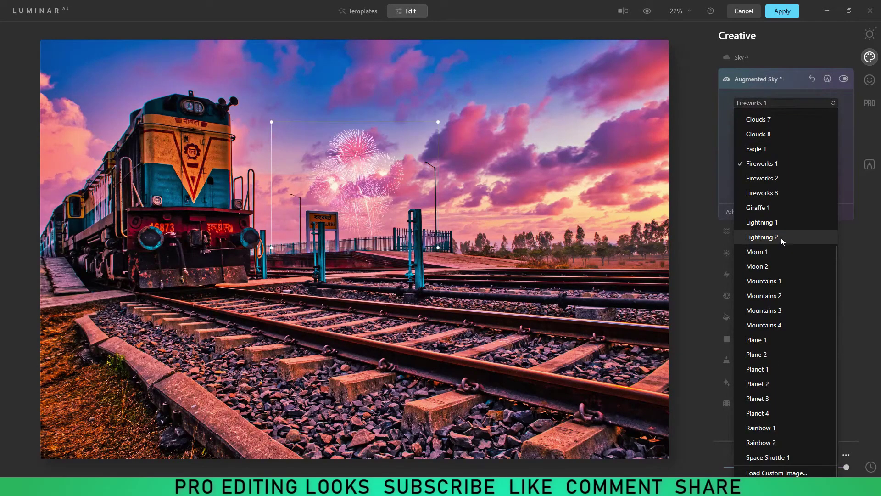
pyautogui.click(776, 221)
# Step: Position Lightning 1 at warmth -3, then swap to Lightning 2 moved right
pyautogui.moveTo(355, 180)
pyautogui.mouseDown()
pyautogui.moveTo(620, 150)
pyautogui.moveTo(237, 65)
pyautogui.moveTo(234, 54)
pyautogui.mouseUp()
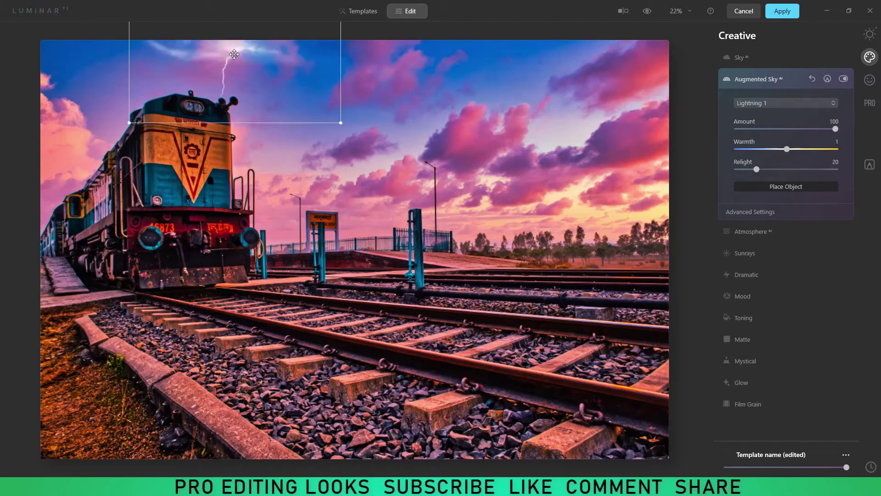
pyautogui.moveTo(786, 149)
pyautogui.mouseDown()
pyautogui.moveTo(830, 149)
pyautogui.moveTo(730, 139)
pyautogui.moveTo(784, 149)
pyautogui.mouseUp()
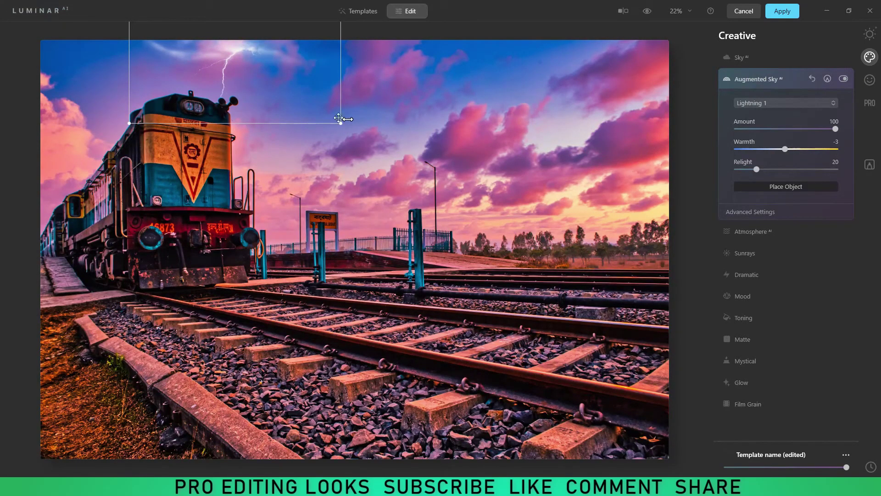
pyautogui.moveTo(339, 118); pyautogui.dragTo(313, 99)
pyautogui.moveTo(128, 69); pyautogui.dragTo(235, 63)
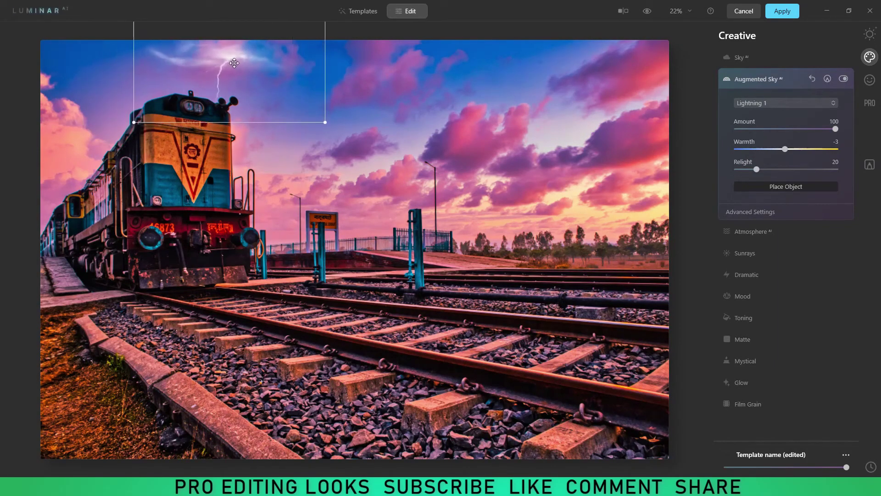
pyautogui.click(786, 103)
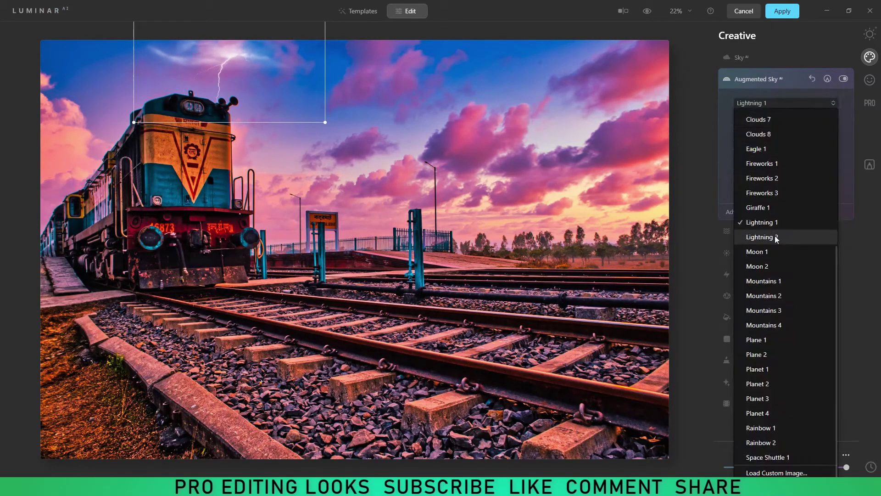
pyautogui.click(775, 236)
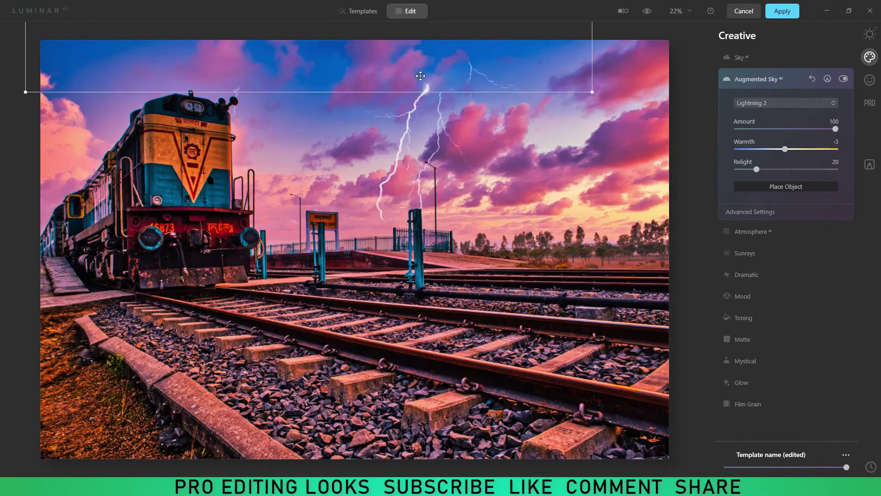
pyautogui.moveTo(430, 120); pyautogui.dragTo(460, 74)
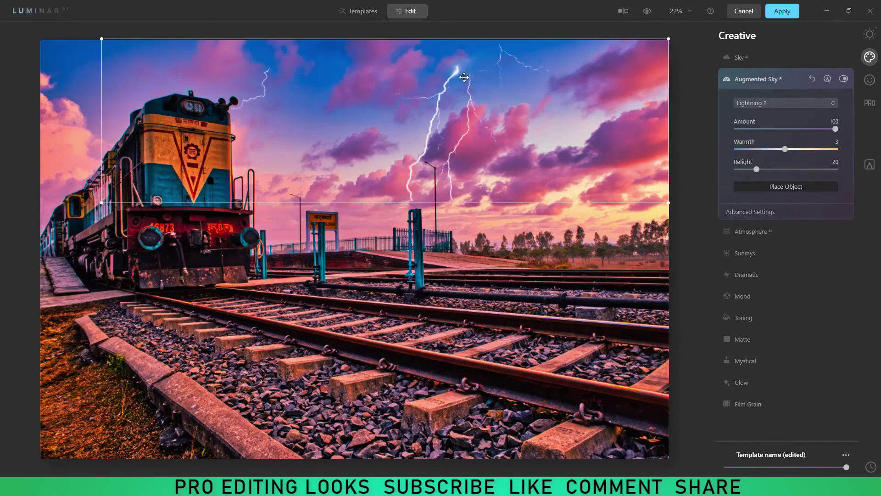
# Step: Try Moon 1, then place Mountains 1 lowered toward the horizon
pyautogui.click(775, 251)
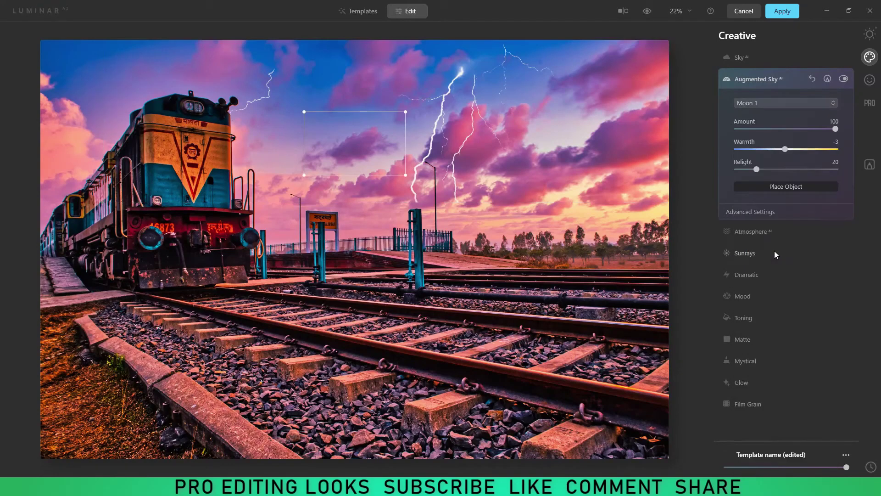
pyautogui.click(833, 104)
pyautogui.click(779, 280)
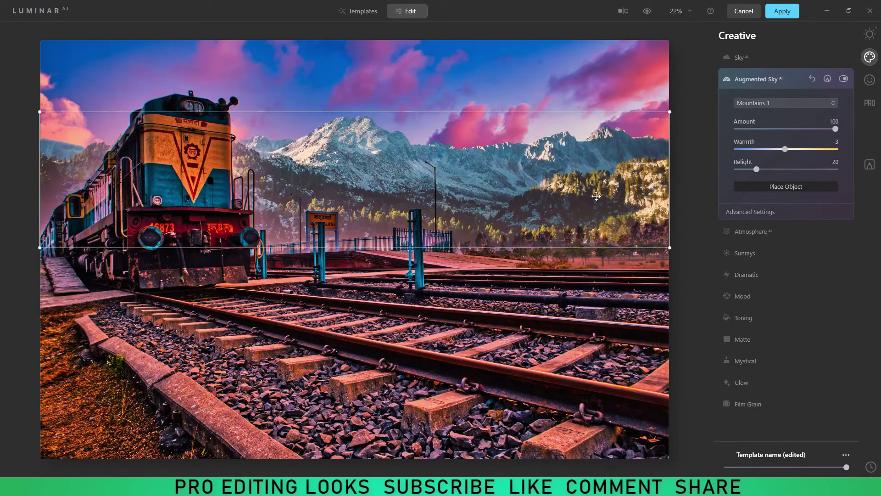
pyautogui.moveTo(572, 187); pyautogui.dragTo(572, 194)
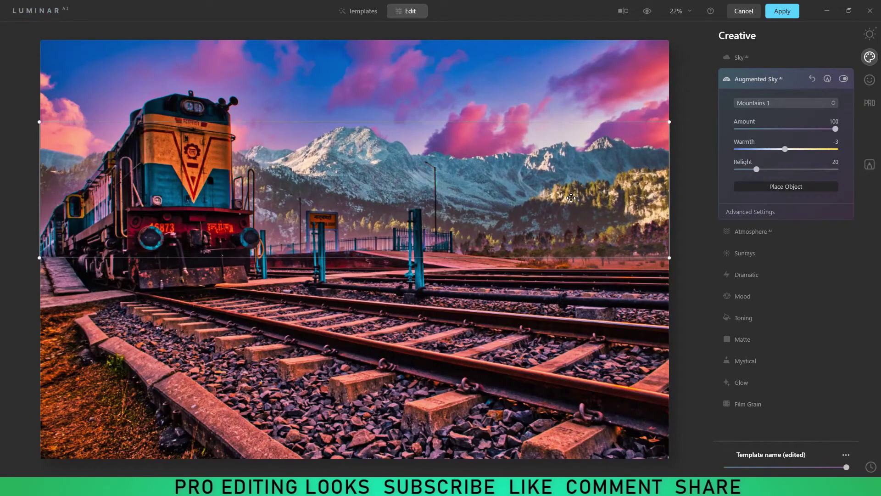
pyautogui.moveTo(572, 194); pyautogui.dragTo(570, 206)
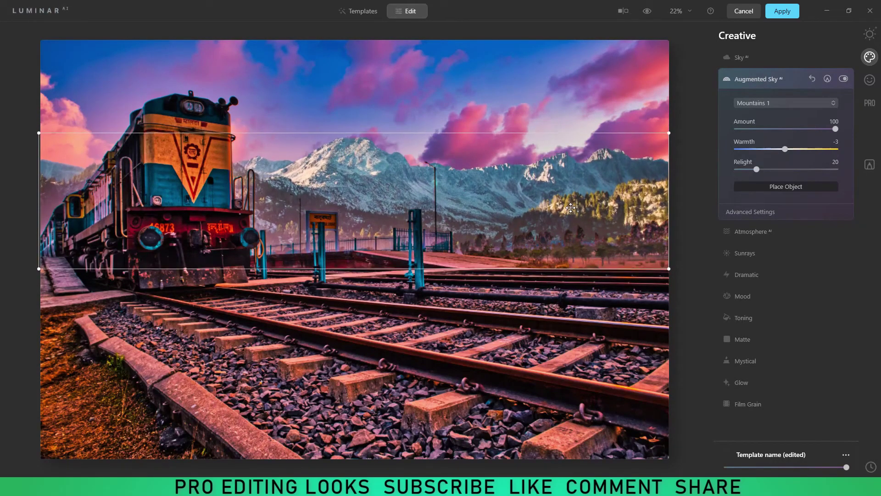
pyautogui.moveTo(570, 207)
pyautogui.mouseDown()
pyautogui.moveTo(574, 170)
pyautogui.moveTo(570, 208)
pyautogui.moveTo(587, 208)
pyautogui.mouseUp()
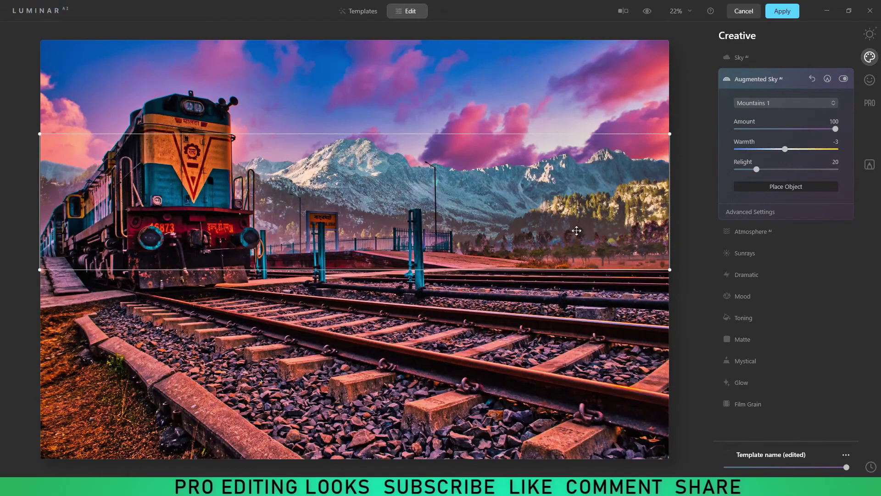
# Step: Cycle through Mountains 2–4, Plane 1 and Rainbow 1, settling on Space Shuttle 1
pyautogui.click(785, 103)
pyautogui.click(771, 266)
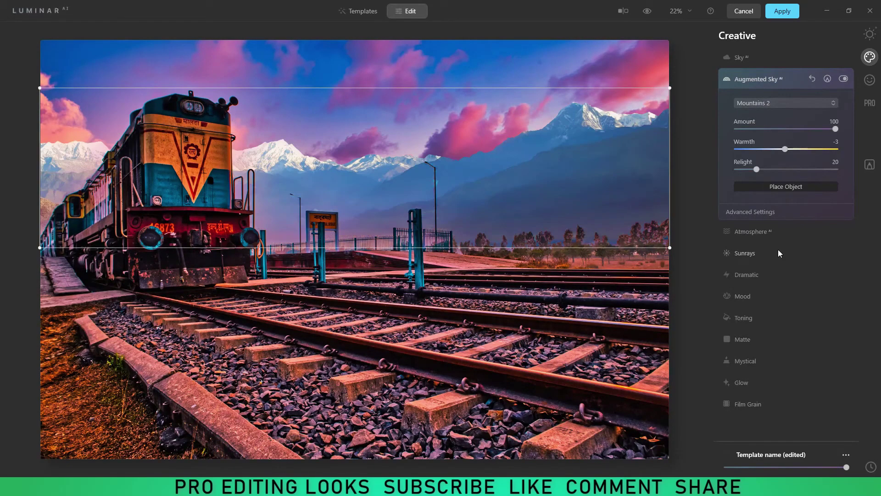
pyautogui.click(830, 103)
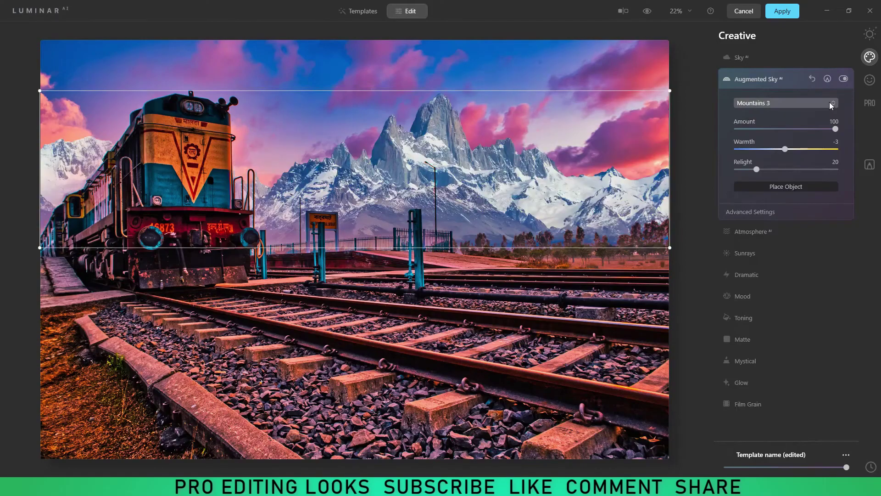
pyautogui.click(832, 103)
pyautogui.click(780, 325)
pyautogui.click(807, 103)
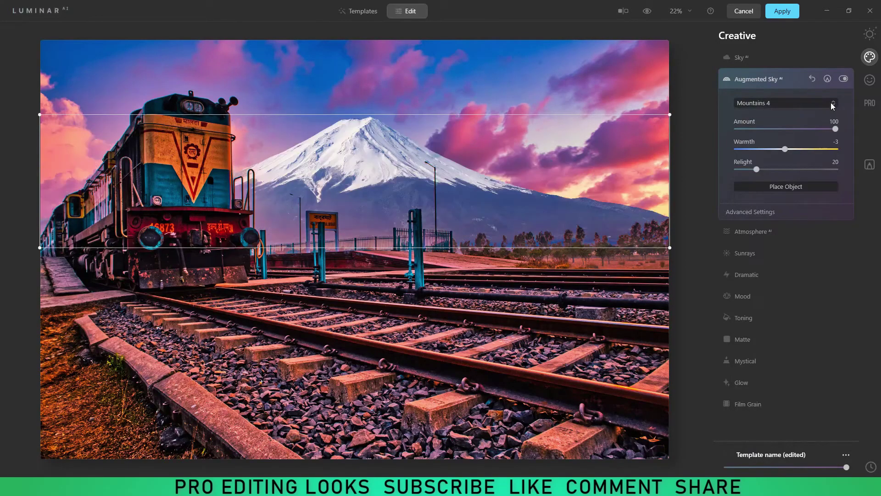
pyautogui.click(779, 340)
pyautogui.click(785, 103)
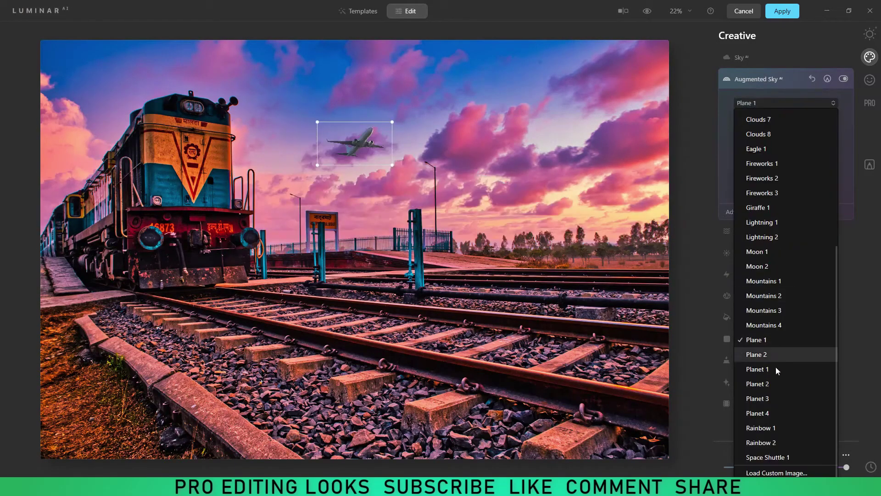
pyautogui.click(780, 428)
pyautogui.click(832, 102)
pyautogui.click(780, 450)
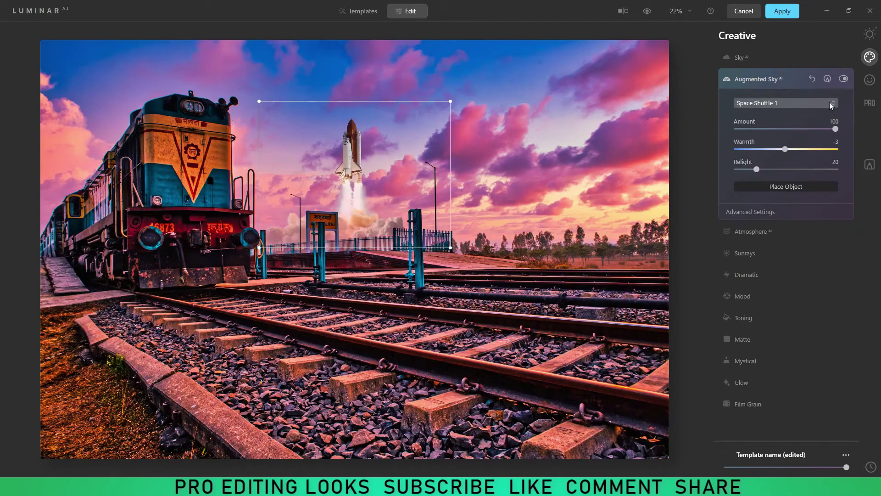
# Step: Position the space shuttle and set Mask Refinement to 60 with Defocus 4
pyautogui.moveTo(433, 162)
pyautogui.mouseDown()
pyautogui.moveTo(486, 153)
pyautogui.moveTo(531, 179)
pyautogui.mouseUp()
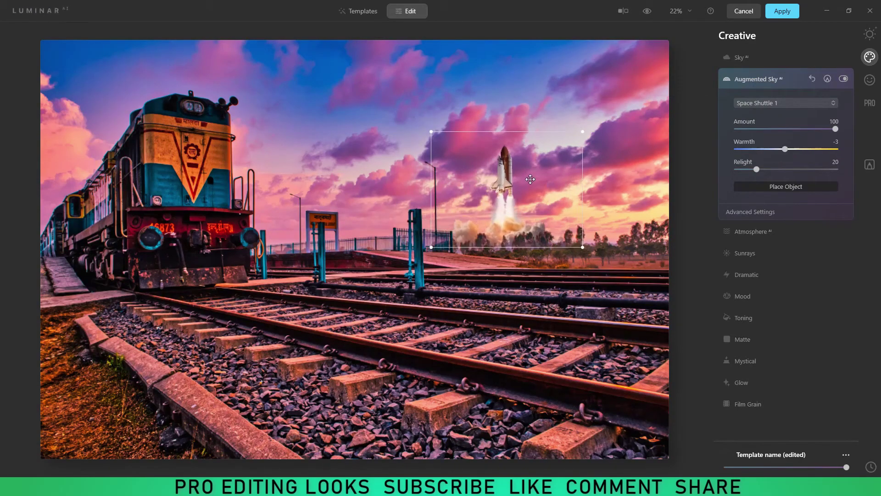
pyautogui.moveTo(531, 180)
pyautogui.mouseDown()
pyautogui.moveTo(355, 173)
pyautogui.moveTo(382, 185)
pyautogui.mouseUp()
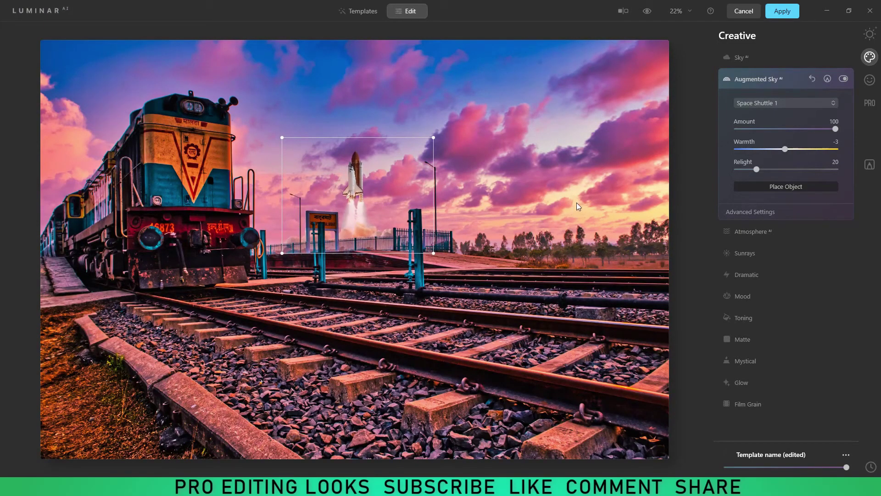
pyautogui.click(770, 215)
pyautogui.moveTo(768, 235); pyautogui.dragTo(793, 235)
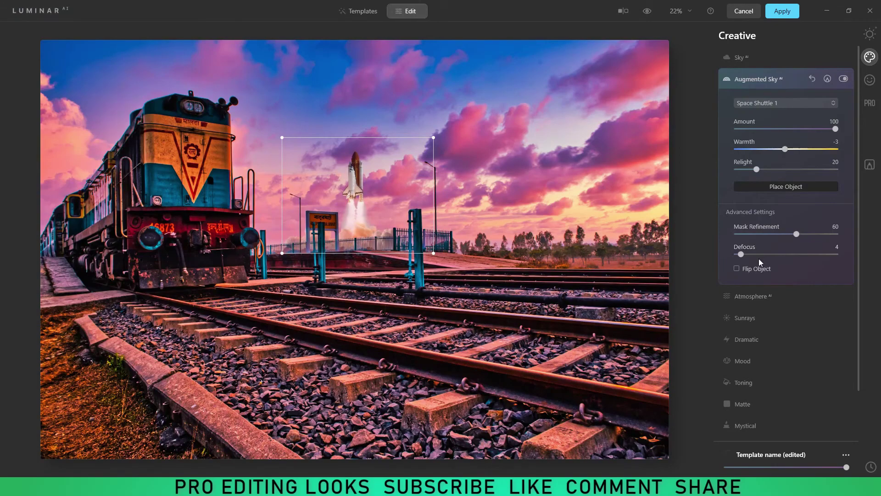
# Step: Try Planet 3, then switch to Mountains 1 and lower it in the sky
pyautogui.click(817, 102)
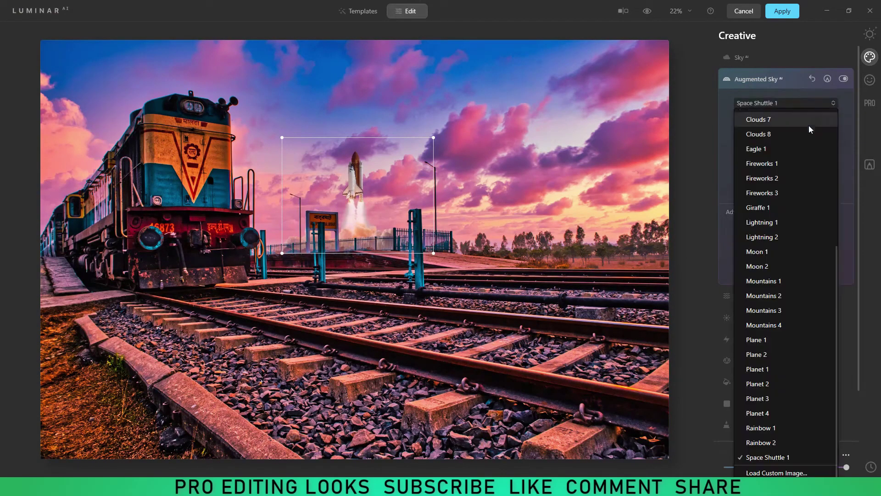
pyautogui.click(775, 397)
pyautogui.click(785, 103)
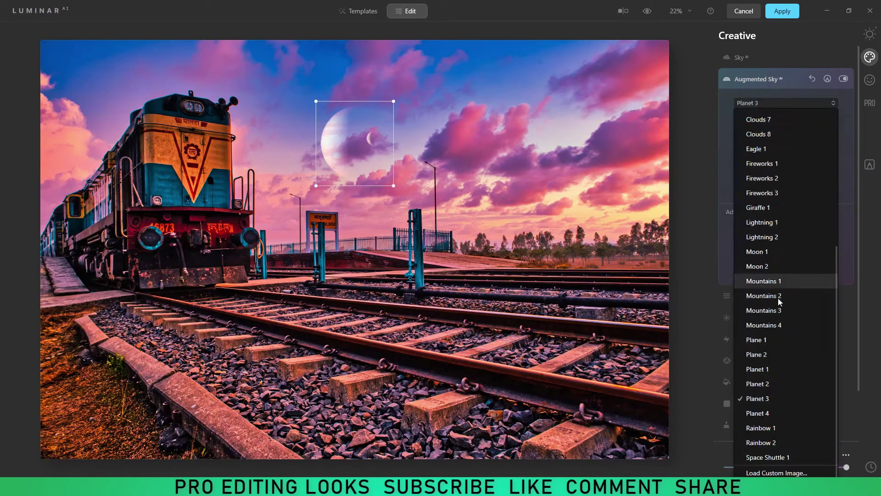
pyautogui.click(764, 281)
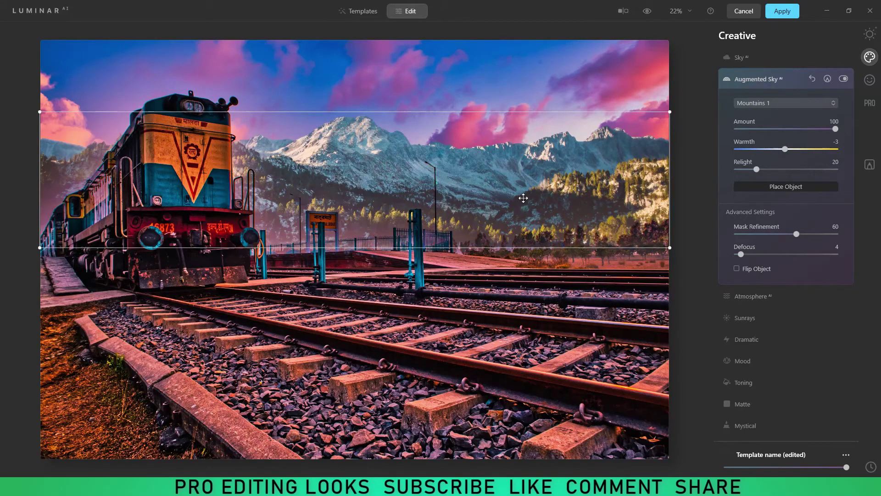
pyautogui.moveTo(523, 197); pyautogui.dragTo(524, 215)
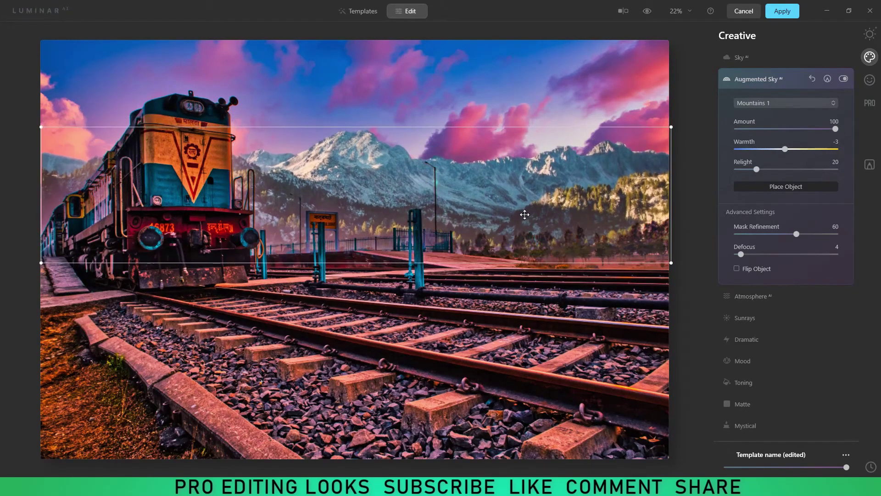
pyautogui.moveTo(525, 215); pyautogui.dragTo(523, 205)
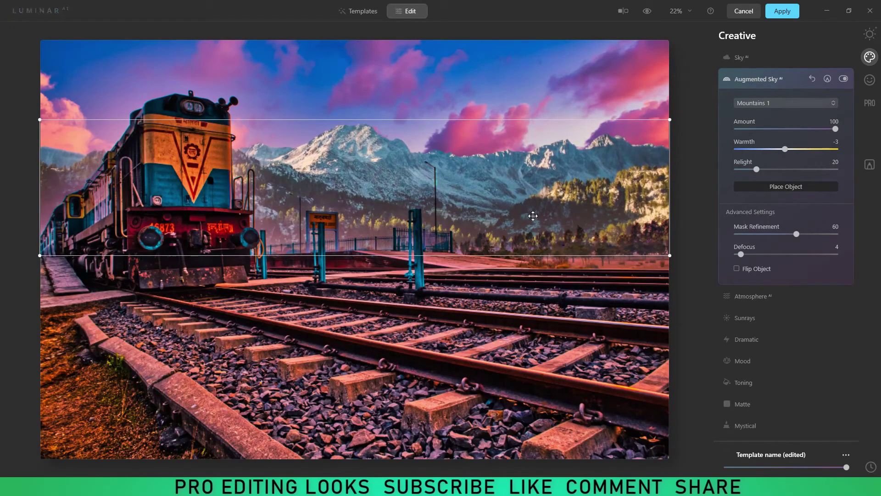
# Step: Set Mask Refinement 78 and Defocus 3, stretching the mountains' lower edge slightly
pyautogui.moveTo(800, 234); pyautogui.dragTo(814, 234)
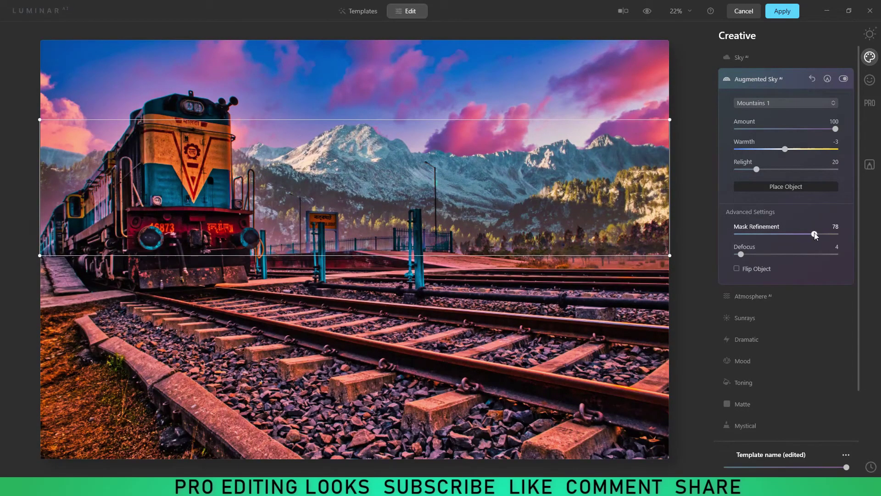
pyautogui.moveTo(741, 254); pyautogui.dragTo(758, 256)
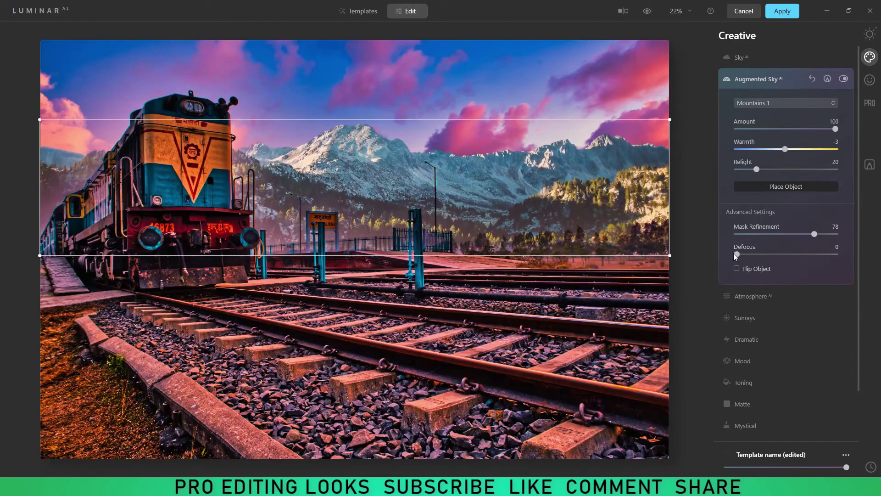
pyautogui.moveTo(736, 254); pyautogui.dragTo(739, 255)
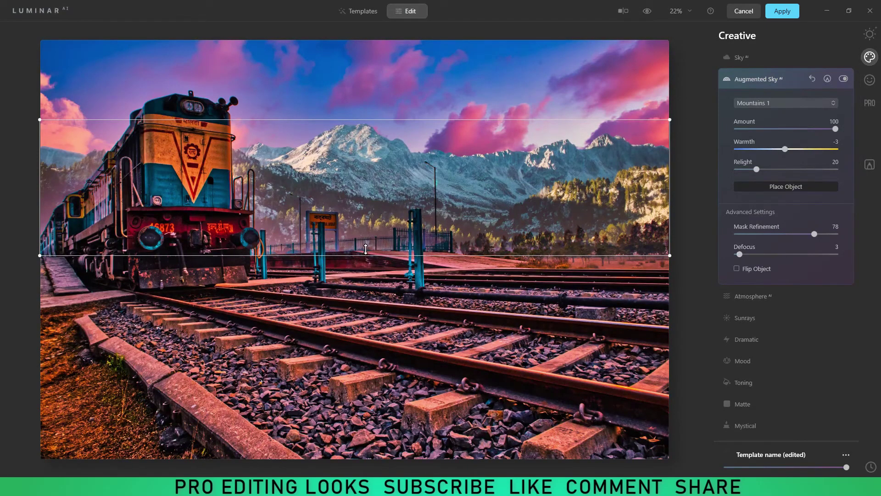
pyautogui.moveTo(366, 249); pyautogui.dragTo(366, 252)
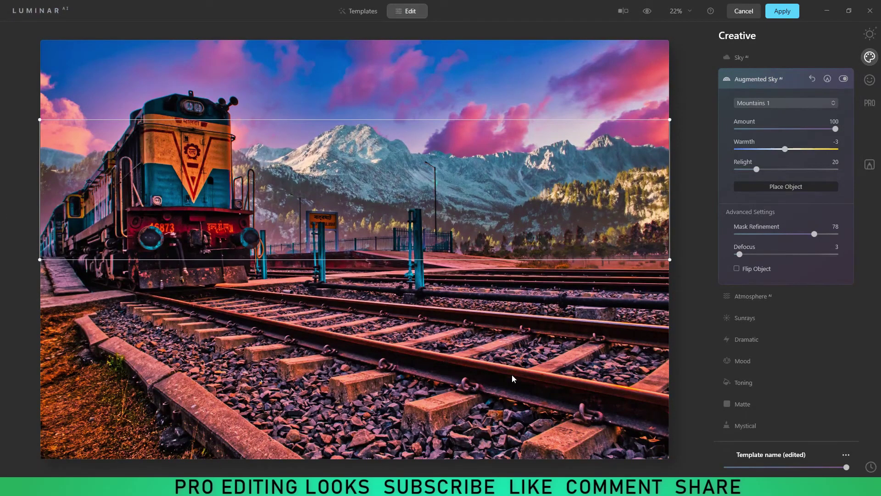
pyautogui.click(776, 80)
# Step: Collapse the Atmosphere settings and apply the Luminar AI sky edit back to Photoshop
pyautogui.click(790, 100)
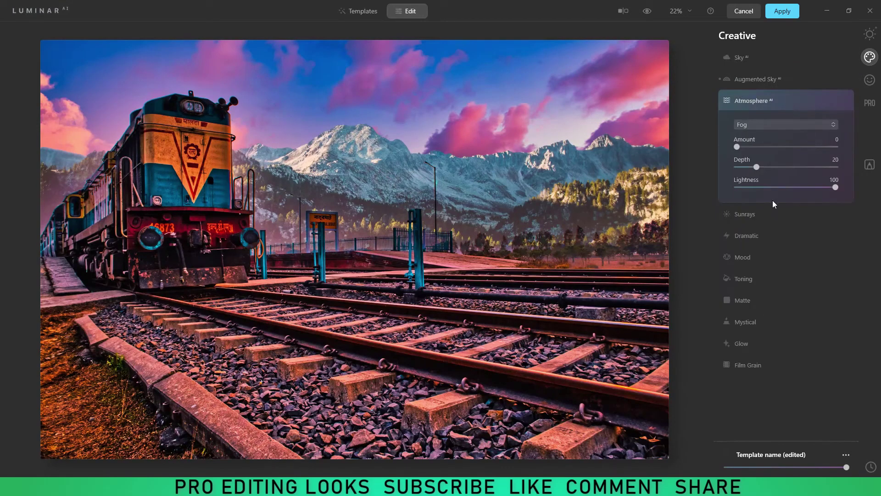
pyautogui.click(795, 102)
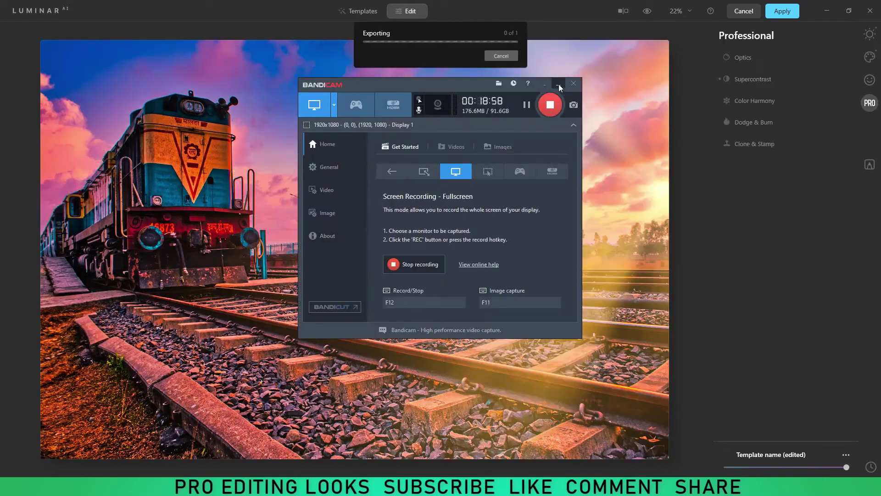
pyautogui.click(558, 85)
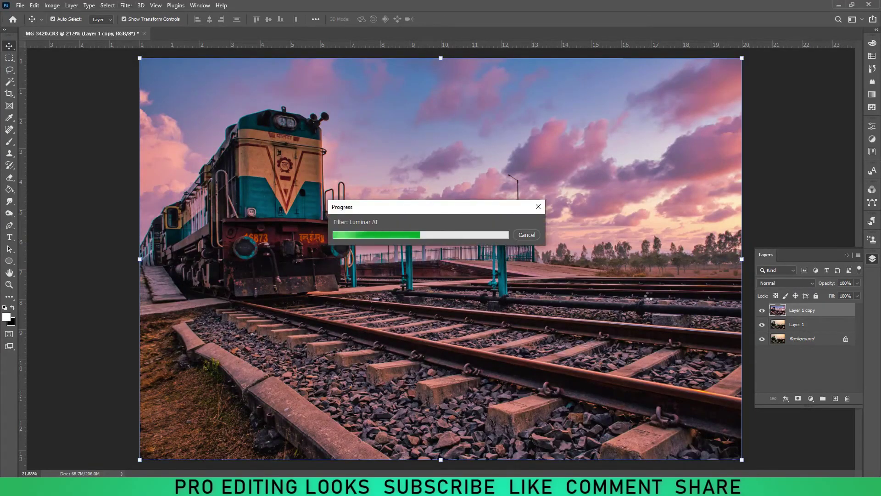
# Step: Compare Layer 1 copy's Luminar result against the original, then add a new Layer 2
pyautogui.hotkey('ctrl', '-')
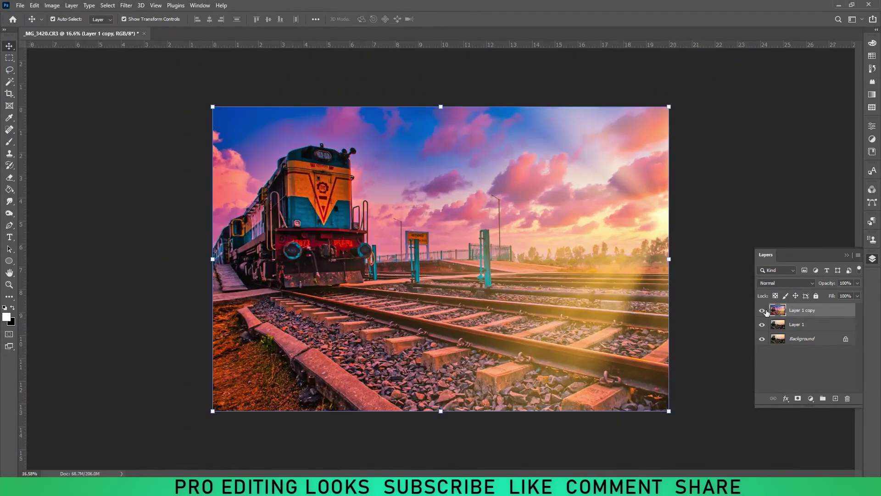
pyautogui.click(762, 310)
pyautogui.click(763, 311)
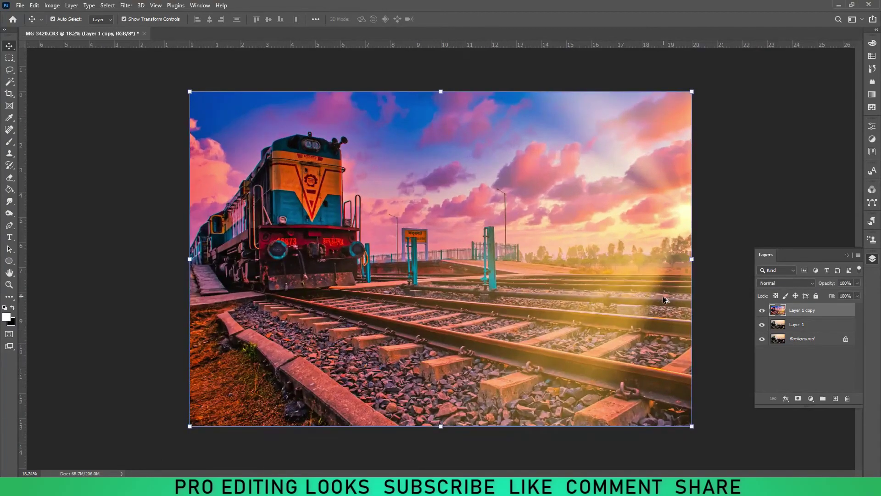
pyautogui.click(836, 398)
# Step: Set up a black Brush enlarged to 2200 at 20% opacity
pyautogui.press('b')
pyautogui.press('x')
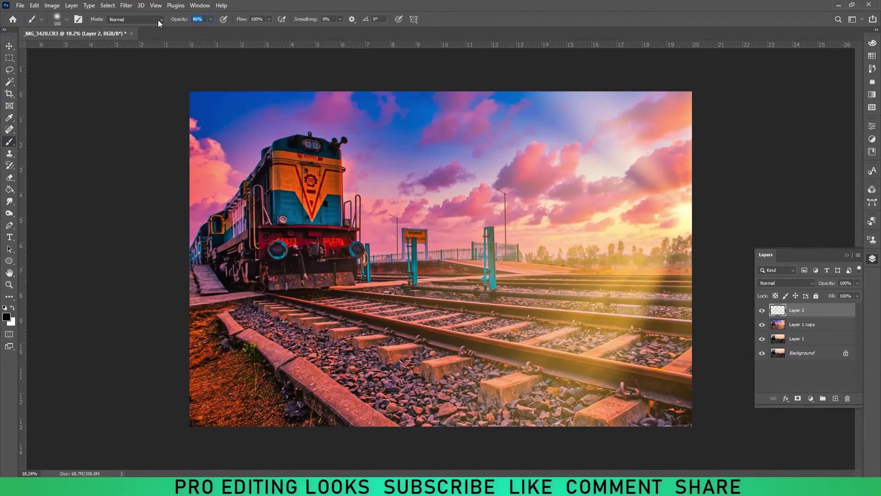
pyautogui.write('31')
pyautogui.press('Return')
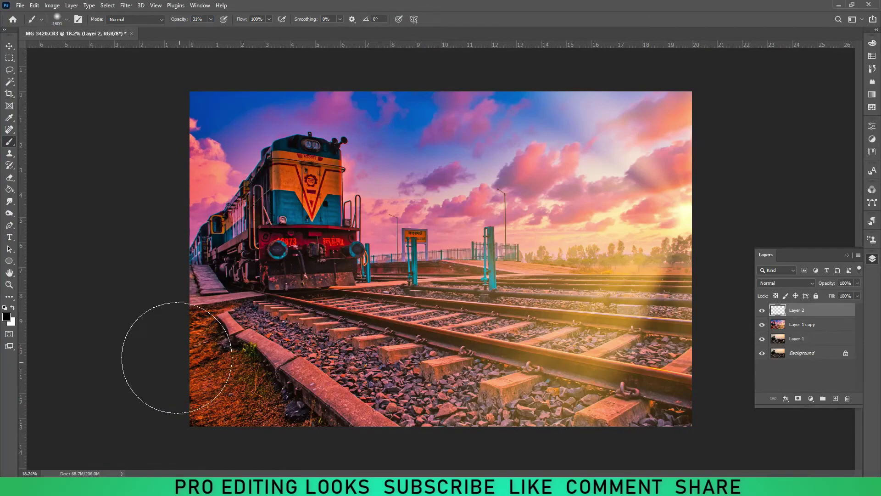
pyautogui.scroll(-2, 177, 358)
pyautogui.press(']')
pyautogui.press(']')
pyautogui.press(']')
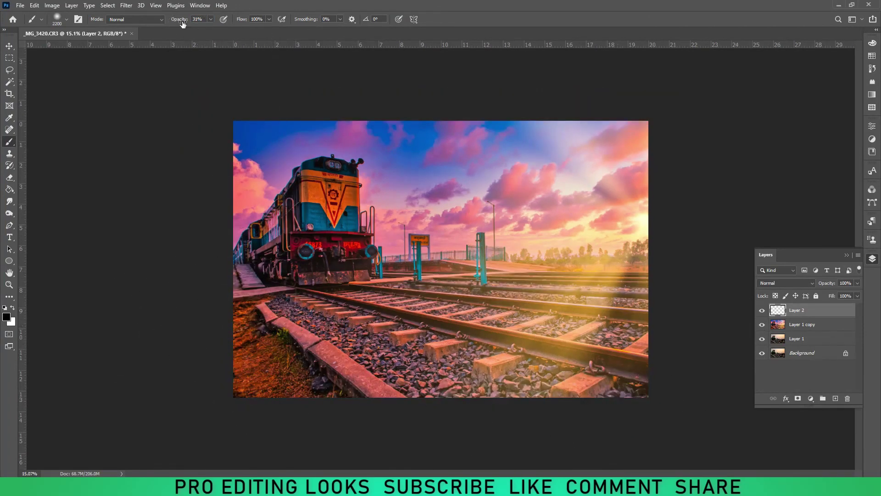
pyautogui.press('2')
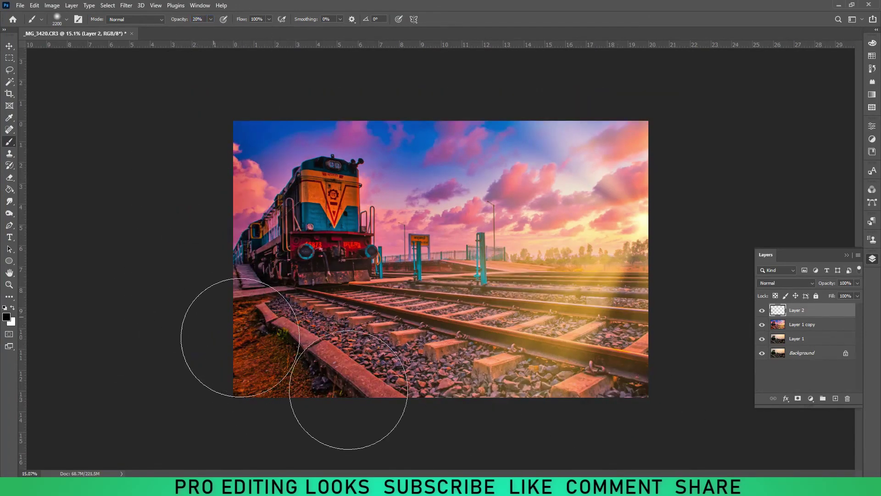
pyautogui.scroll(2, 348, 390)
# Step: Apply a Gaussian Blur of radius 29.1 to Layer 2
pyautogui.press('v')
pyautogui.click(127, 5)
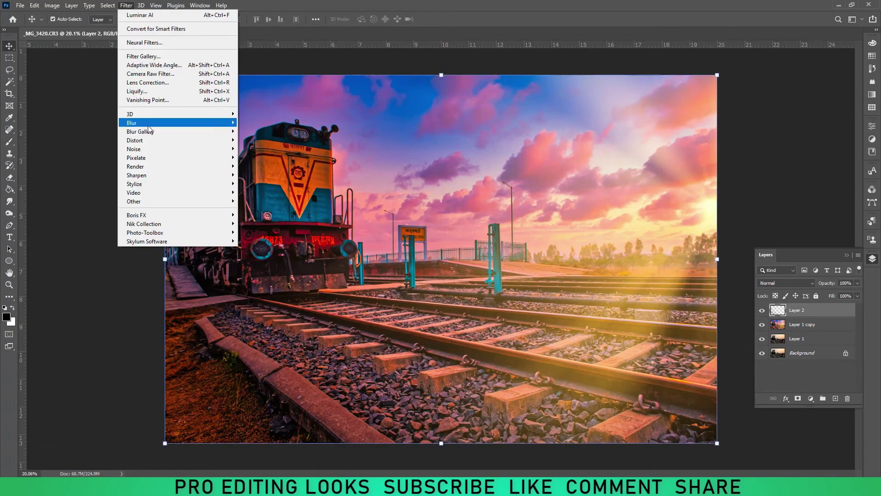
pyautogui.click(257, 158)
pyautogui.press('Return')
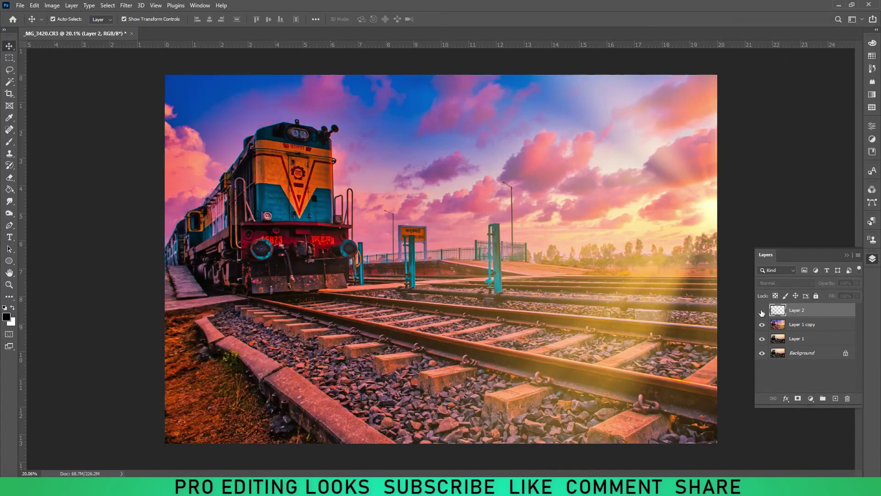
# Step: Lower Layer 2's opacity to 68% and compare it on and off
pyautogui.moveTo(823, 285); pyautogui.dragTo(817, 285)
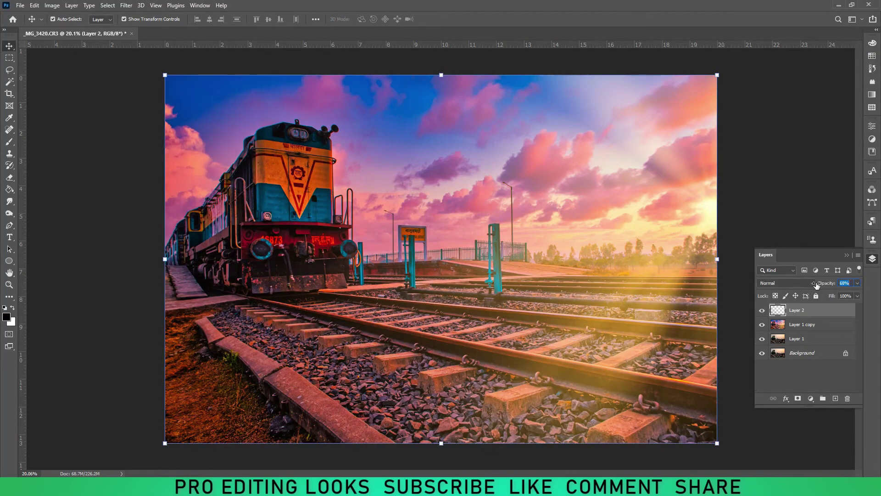
pyautogui.click(762, 311)
pyautogui.click(762, 311)
# Step: Erase Layer 2's glow from the locomotive with a 2400 eraser, then compare before and after
pyautogui.press('e')
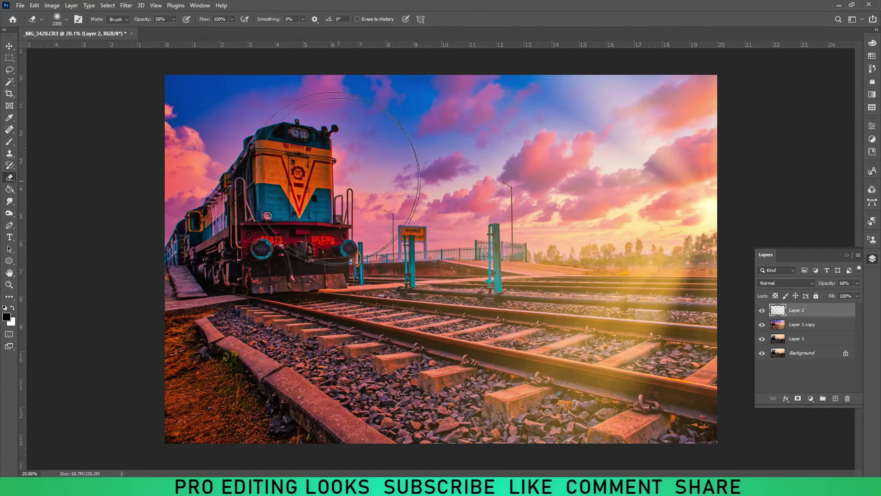
pyautogui.press(']')
pyautogui.press(']')
pyautogui.press(']')
pyautogui.press(']')
pyautogui.press(']')
pyautogui.press(']')
pyautogui.press(']')
pyautogui.press(']')
pyautogui.press(']')
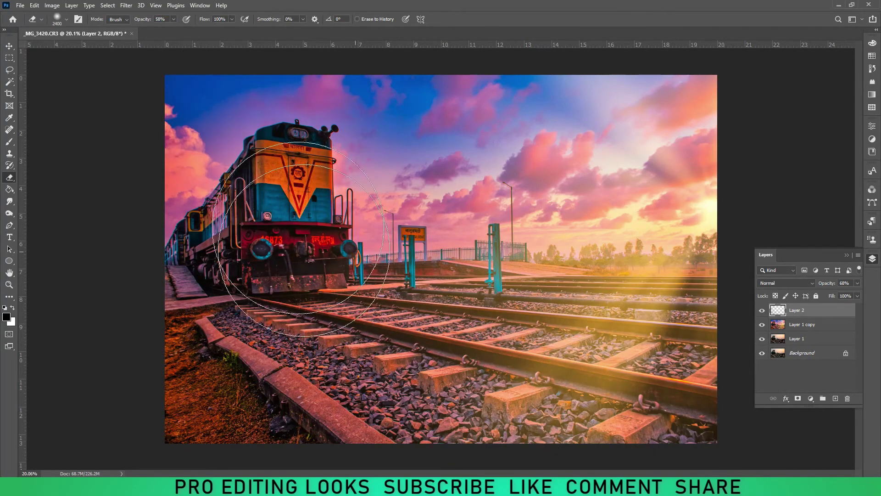
pyautogui.press('v')
pyautogui.click(762, 310)
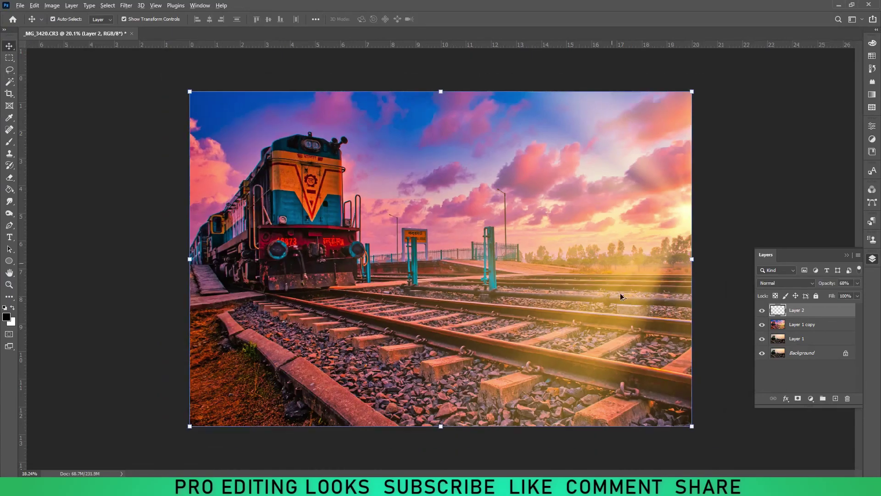